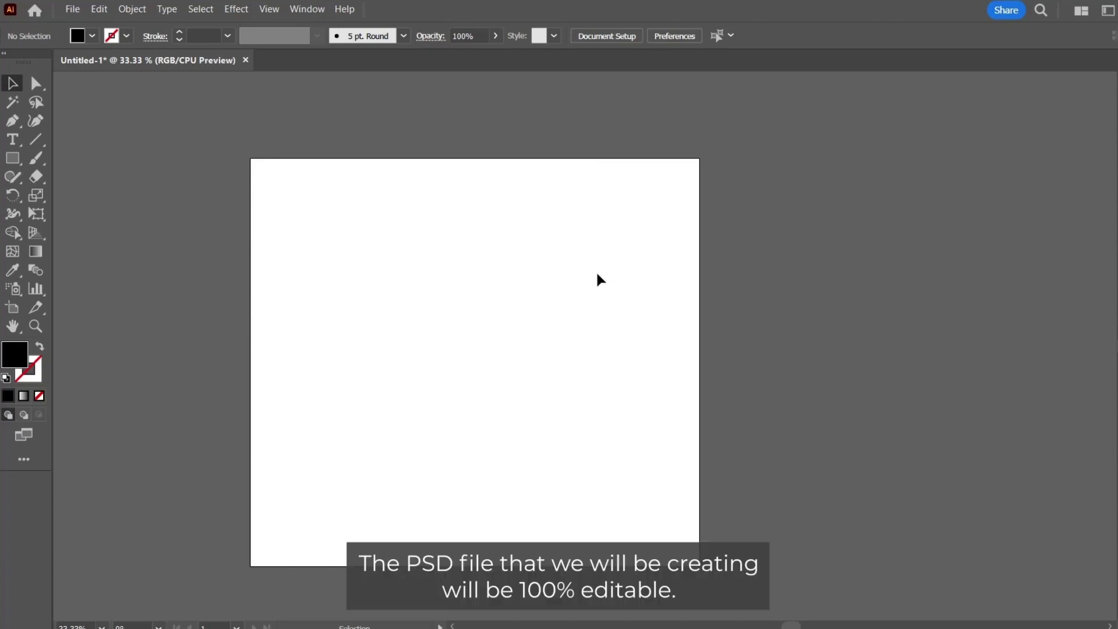
- Paste the watercolour house artwork and inspect the orange splatter group
{"action": "key", "text": "ctrl+v"}
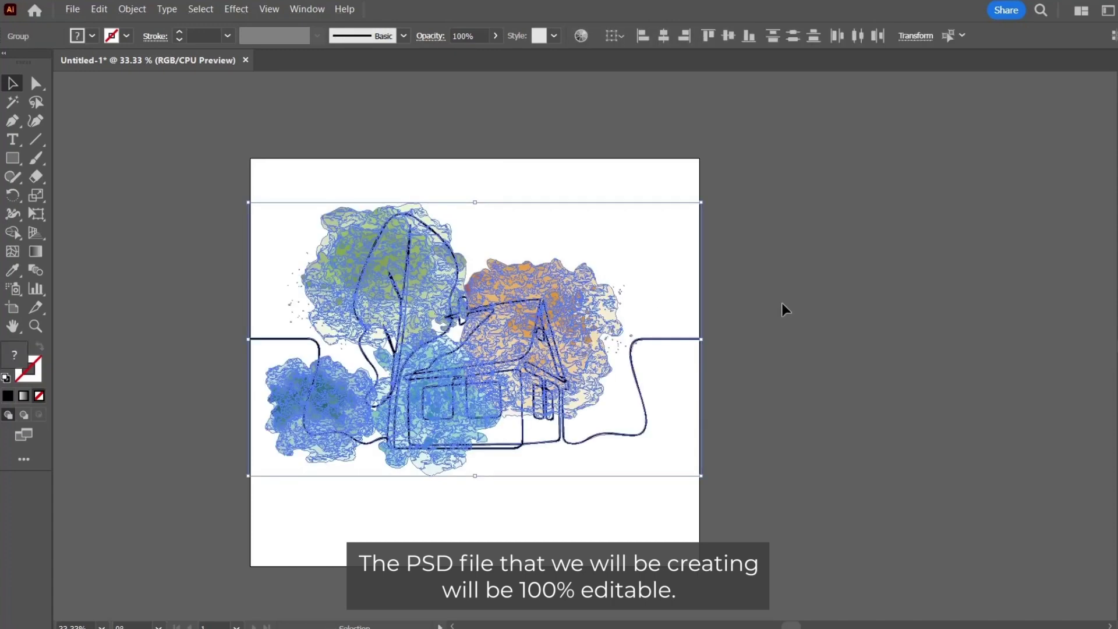
{"action": "left_click", "coordinate": [793, 303]}
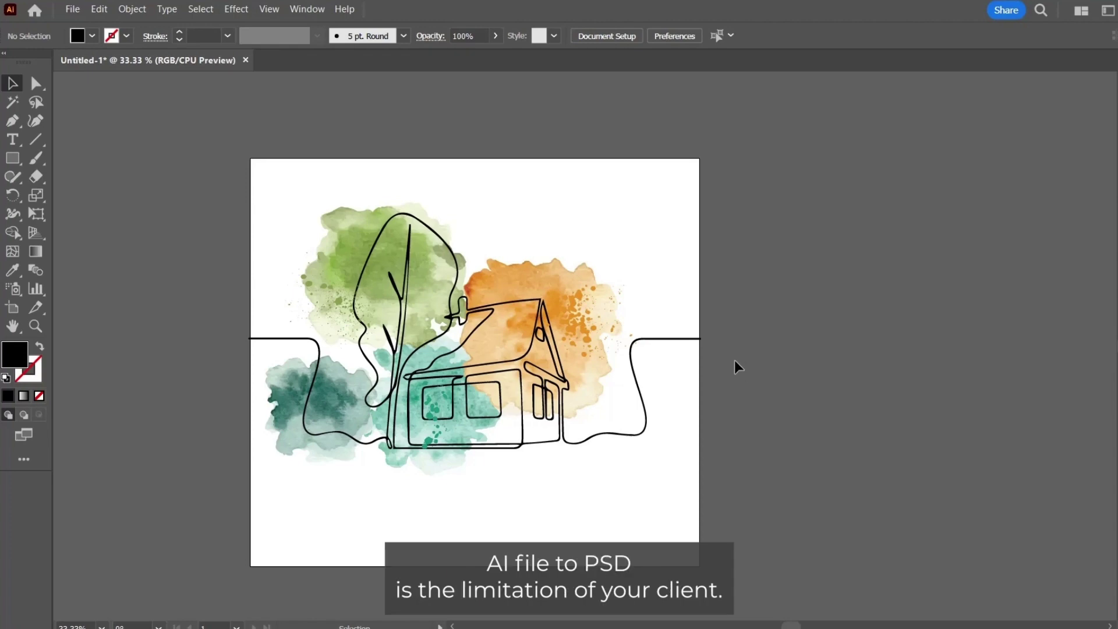
{"action": "left_click", "coordinate": [568, 318]}
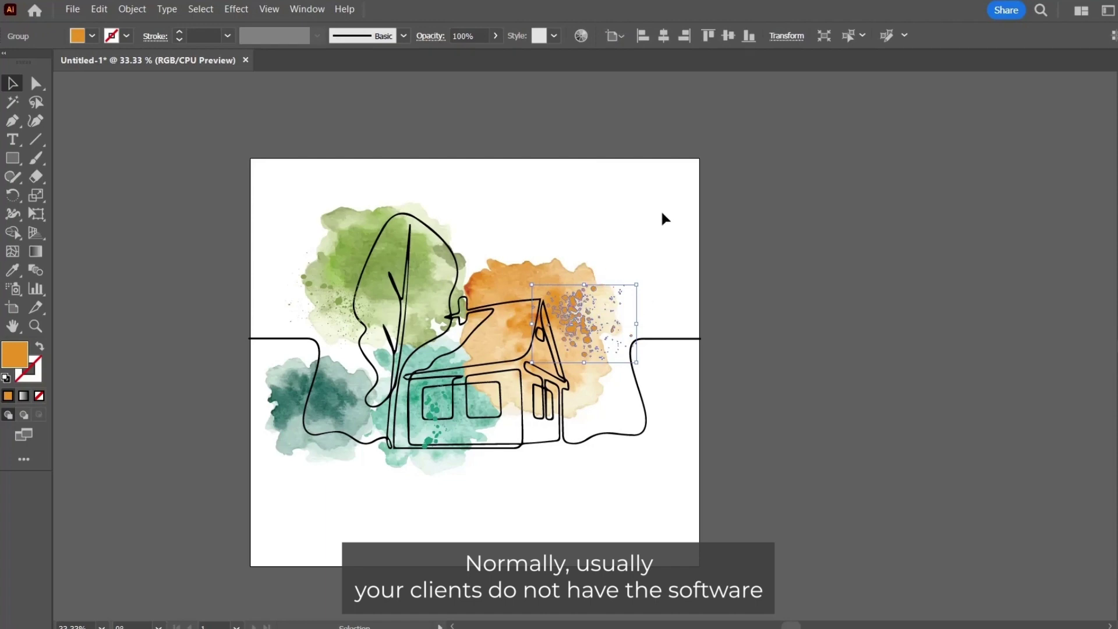
{"action": "left_click", "coordinate": [804, 385]}
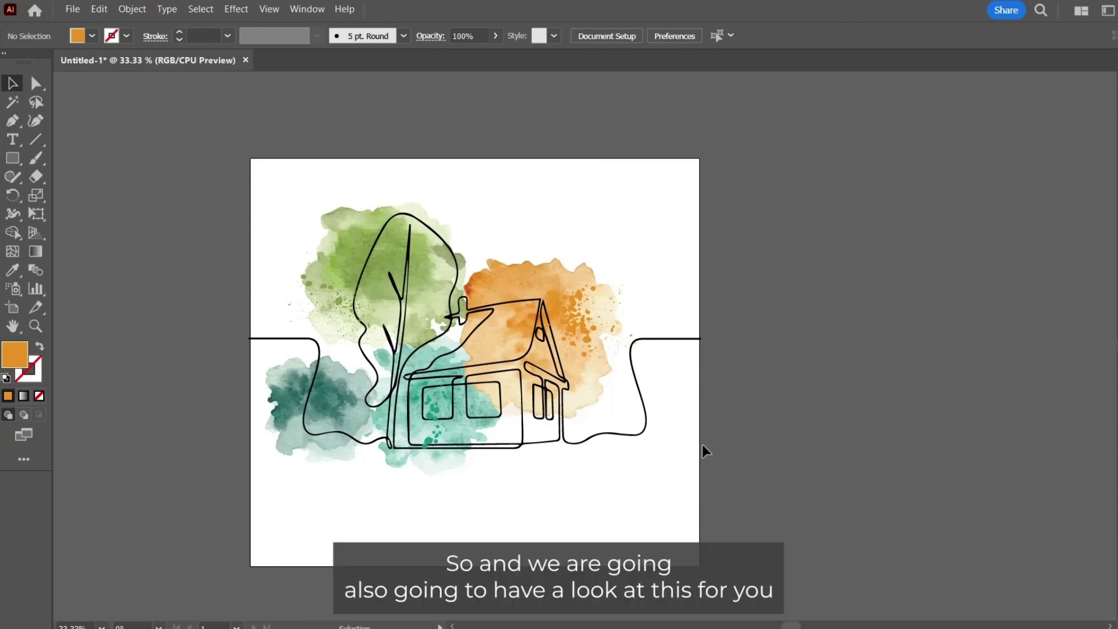
{"action": "left_click", "coordinate": [585, 314]}
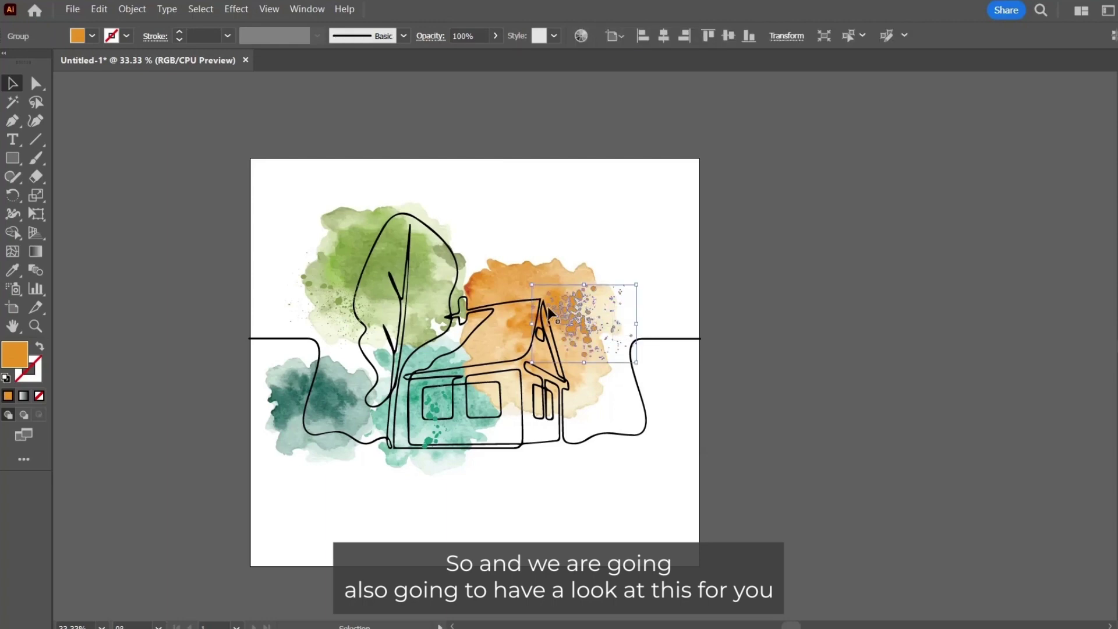
- Check that the green tree watercolour, black outline, blobs and splatter dots are separate groups
{"action": "left_click", "coordinate": [332, 236]}
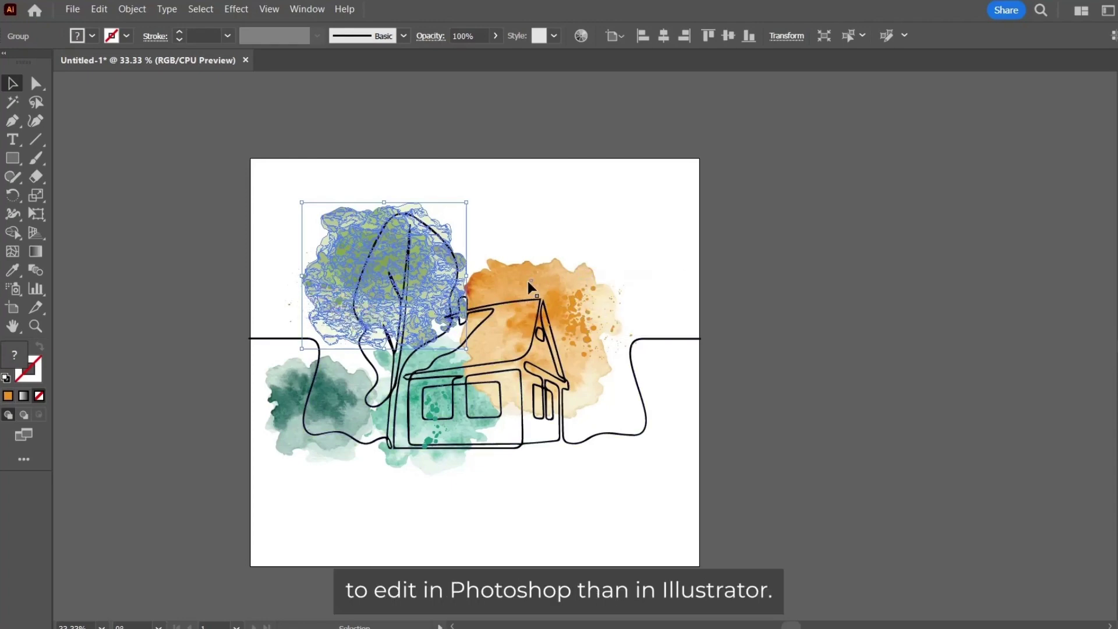
{"action": "left_click", "coordinate": [533, 244]}
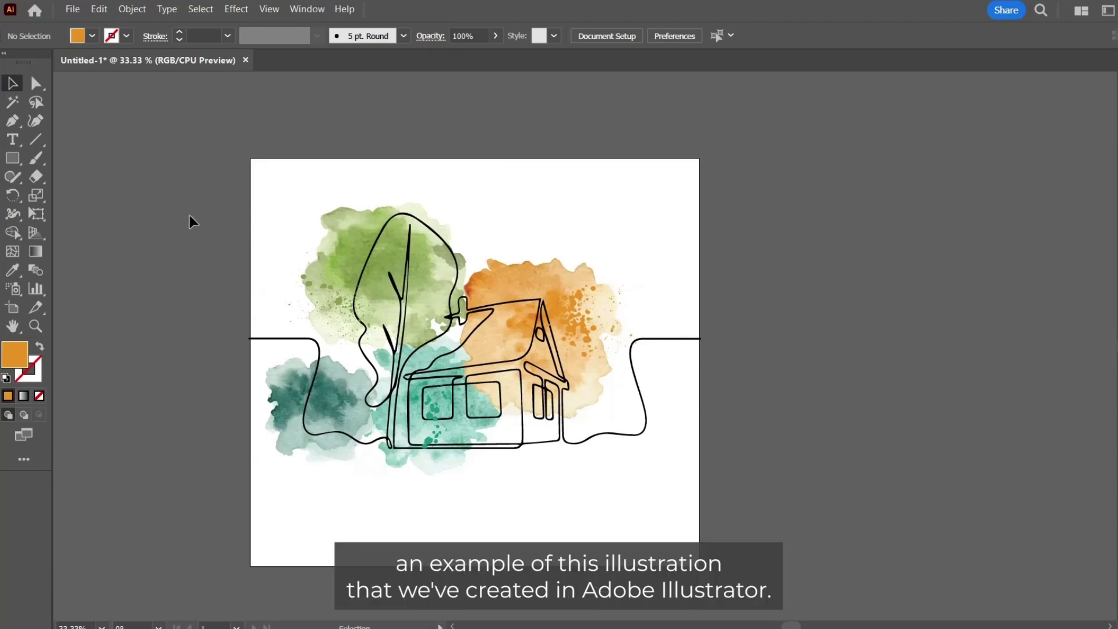
{"action": "left_click", "coordinate": [683, 342]}
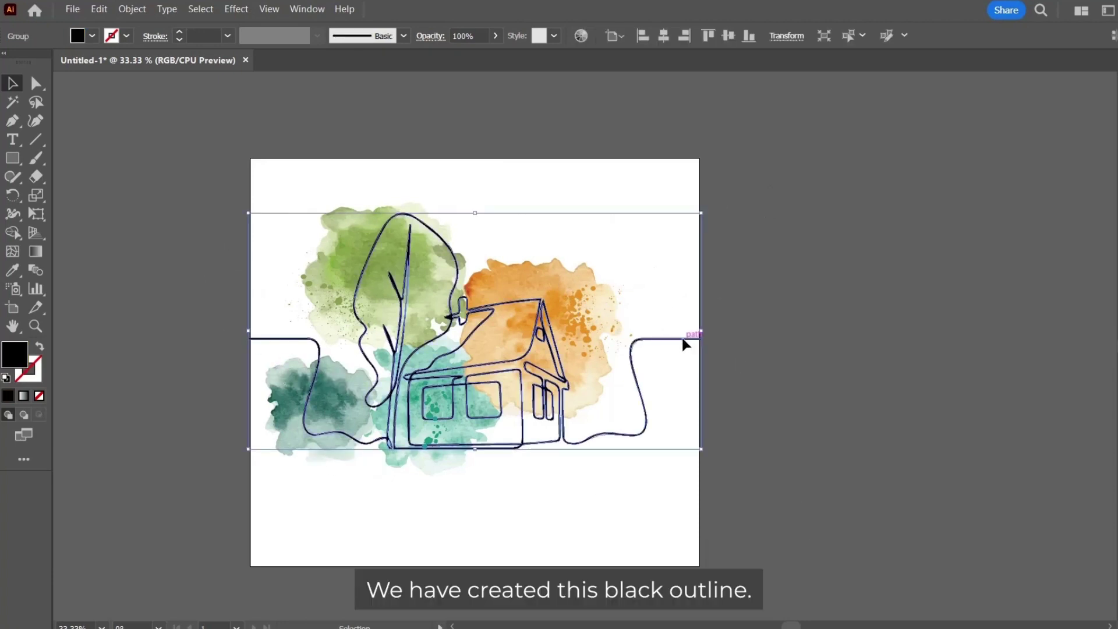
{"action": "left_click", "coordinate": [743, 341]}
{"action": "left_click", "coordinate": [554, 274]}
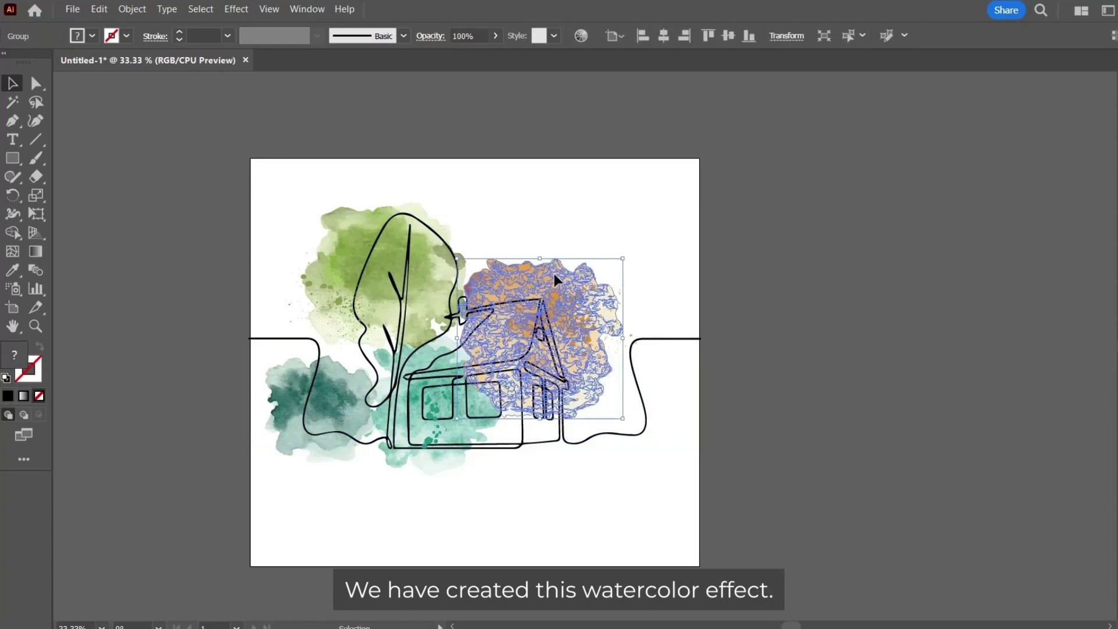
{"action": "left_click", "coordinate": [363, 223]}
{"action": "left_click", "coordinate": [278, 287]}
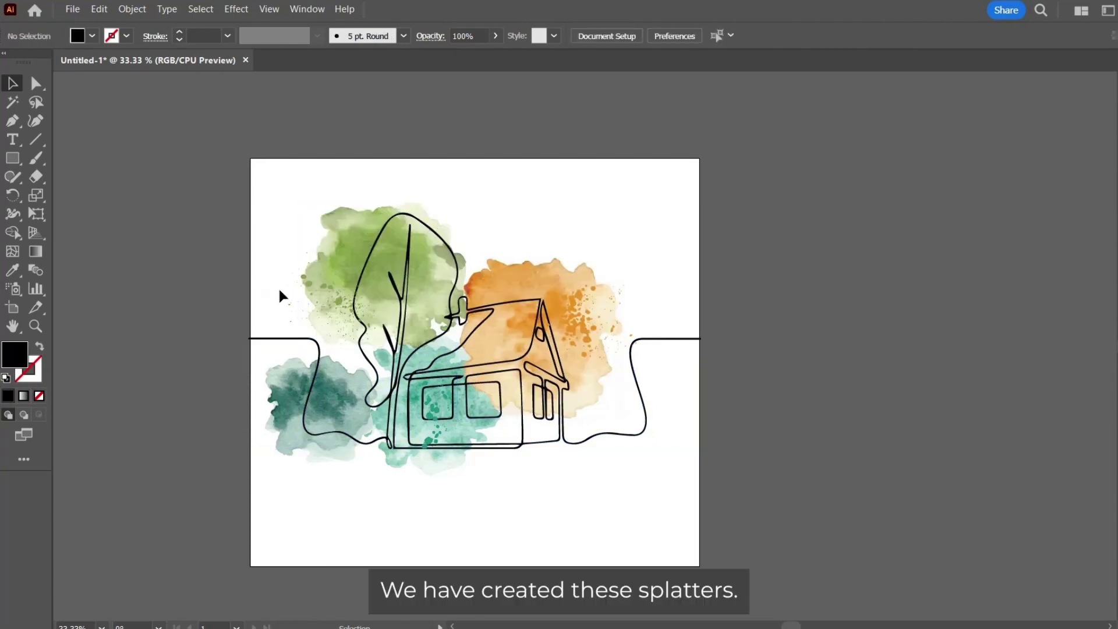
{"action": "left_click", "coordinate": [306, 283]}
{"action": "left_click", "coordinate": [274, 279]}
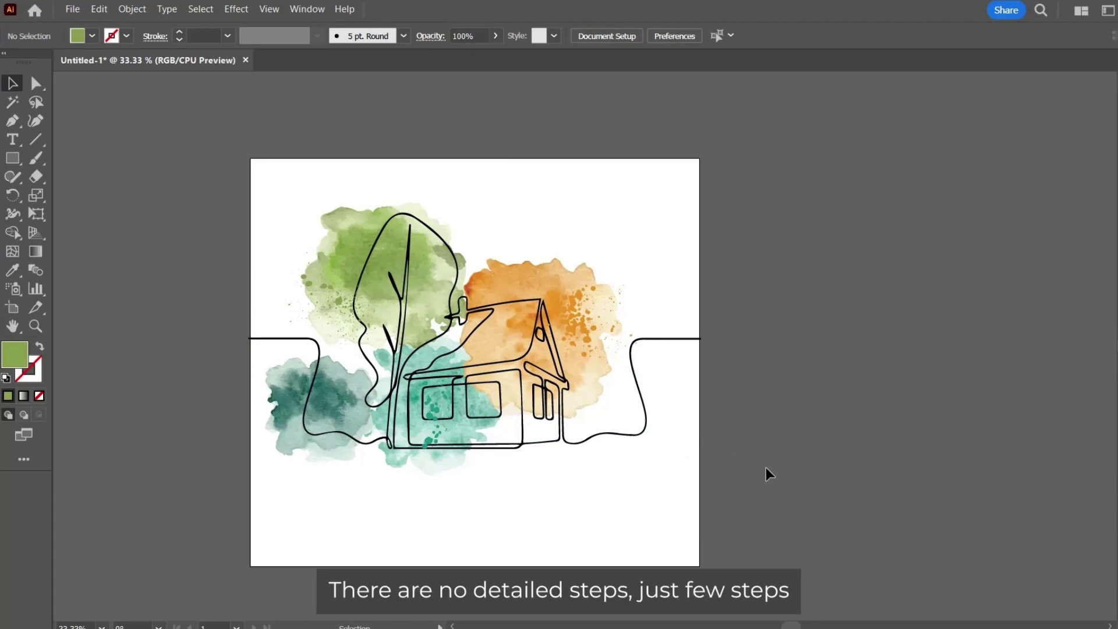
{"action": "left_click", "coordinate": [306, 10]}
- Show the Layers panel with Layer 1 collapsed, moved nearer the artwork and made taller
{"action": "left_click", "coordinate": [386, 473]}
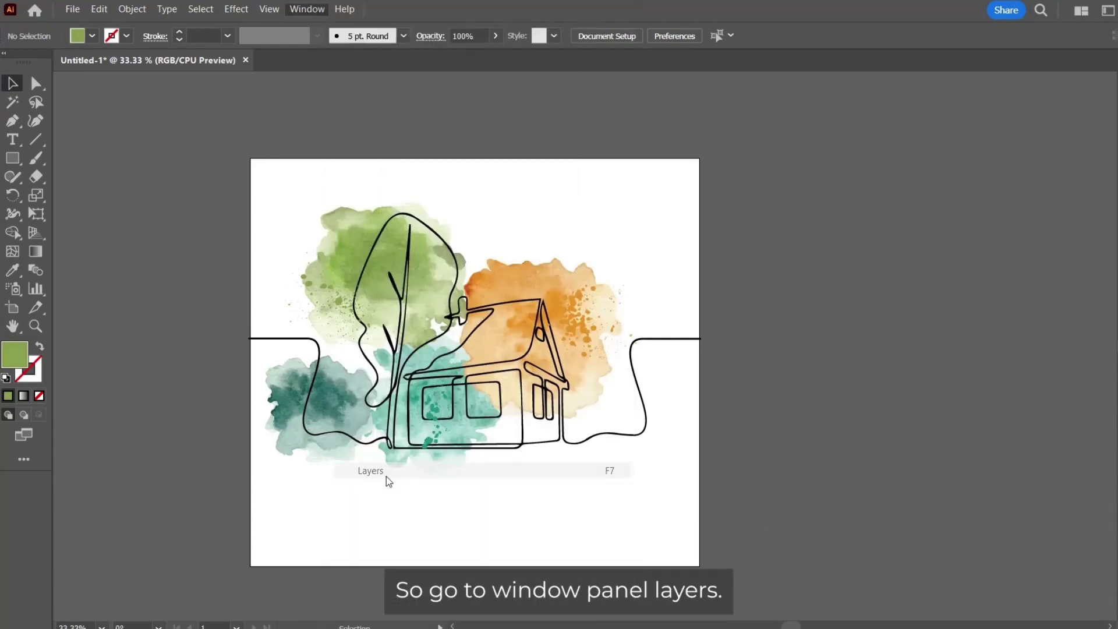
{"action": "left_click", "coordinate": [992, 278]}
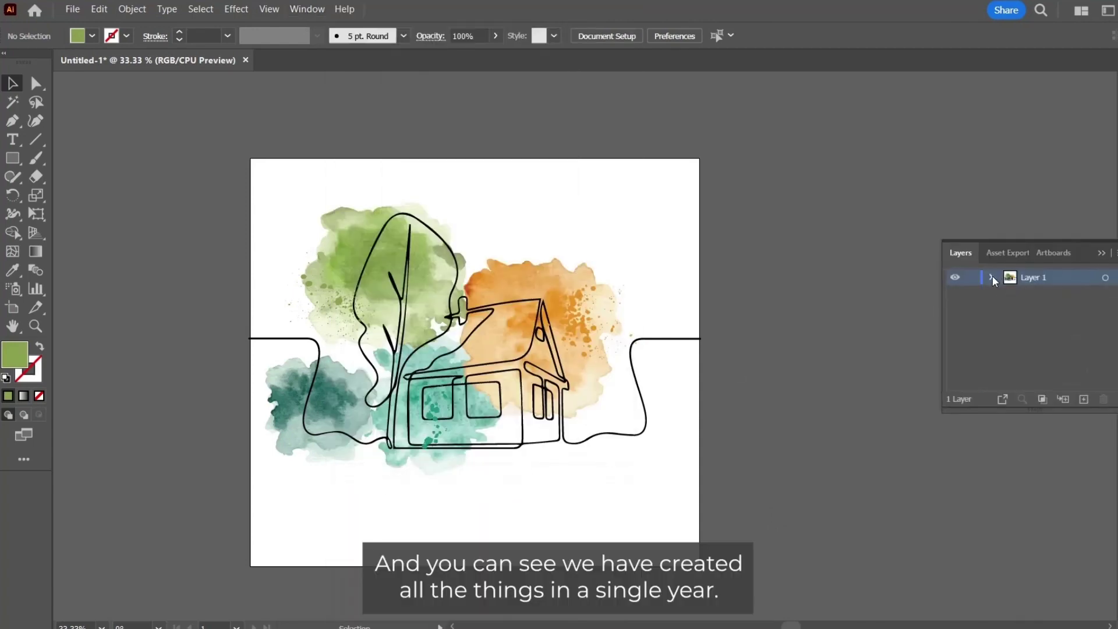
{"action": "left_click_drag", "start_coordinate": [1084, 244], "coordinate": [908, 123]}
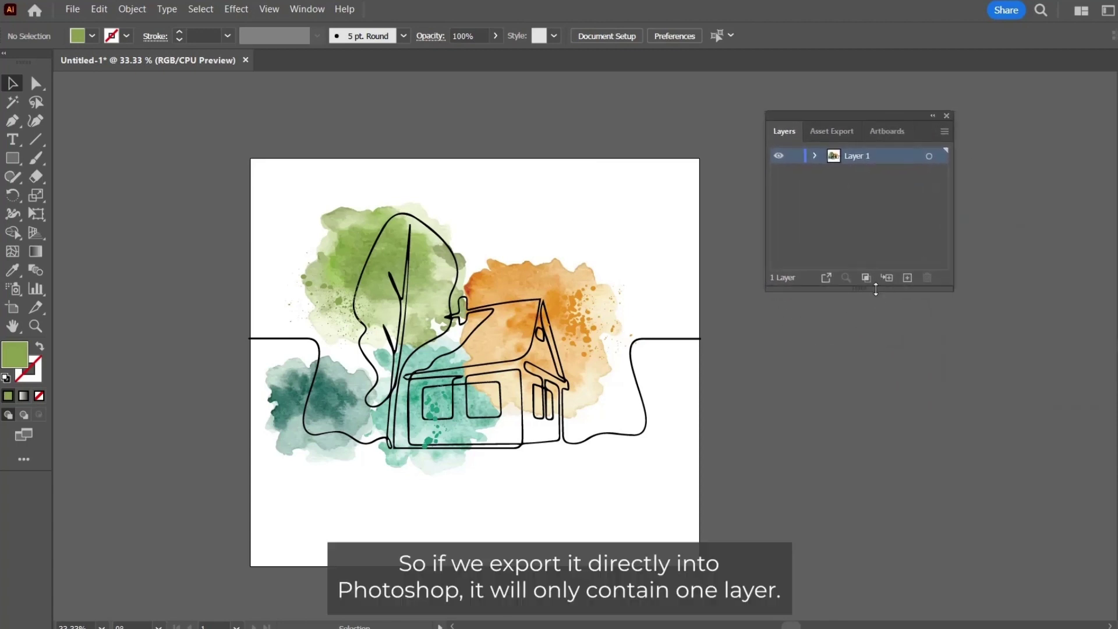
{"action": "left_click_drag", "start_coordinate": [881, 285], "coordinate": [881, 504]}
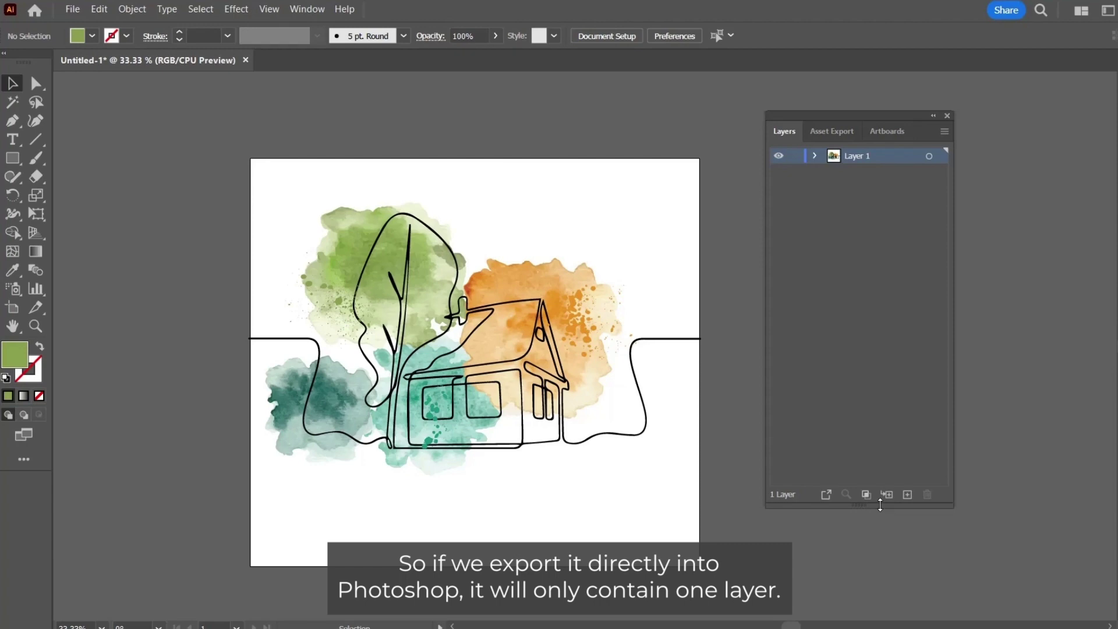
- Select the splatters, blobs, teal dots and line-art path to confirm they are grouped on Layer 1
{"action": "left_click", "coordinate": [584, 281]}
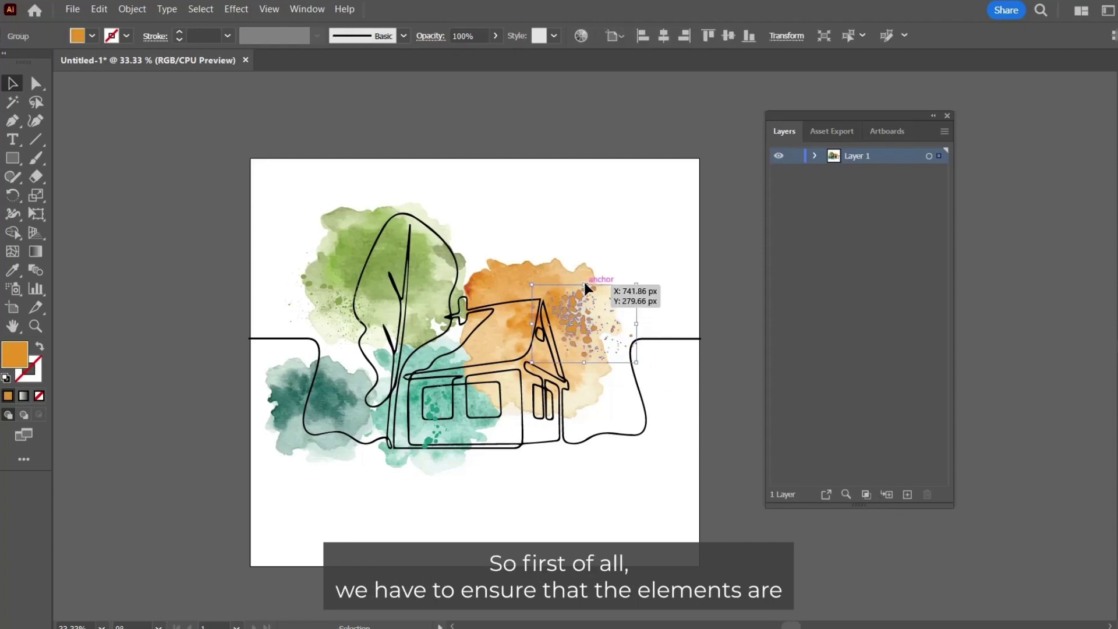
{"action": "left_click", "coordinate": [536, 268]}
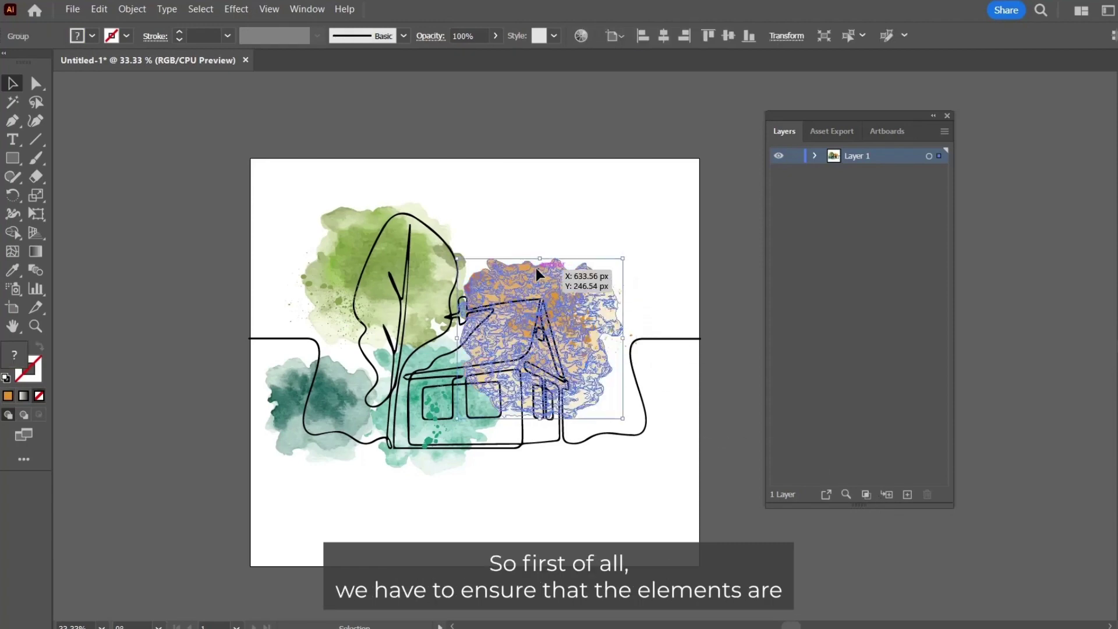
{"action": "left_click", "coordinate": [358, 225]}
{"action": "left_click", "coordinate": [359, 186]}
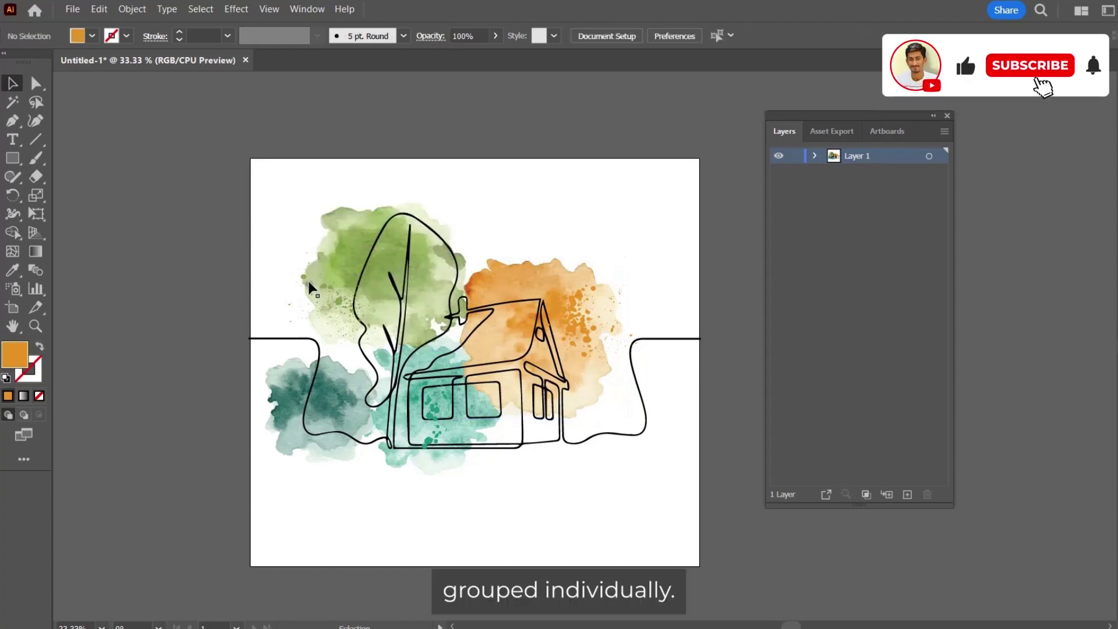
{"action": "left_click", "coordinate": [343, 400]}
{"action": "left_click", "coordinate": [431, 441]}
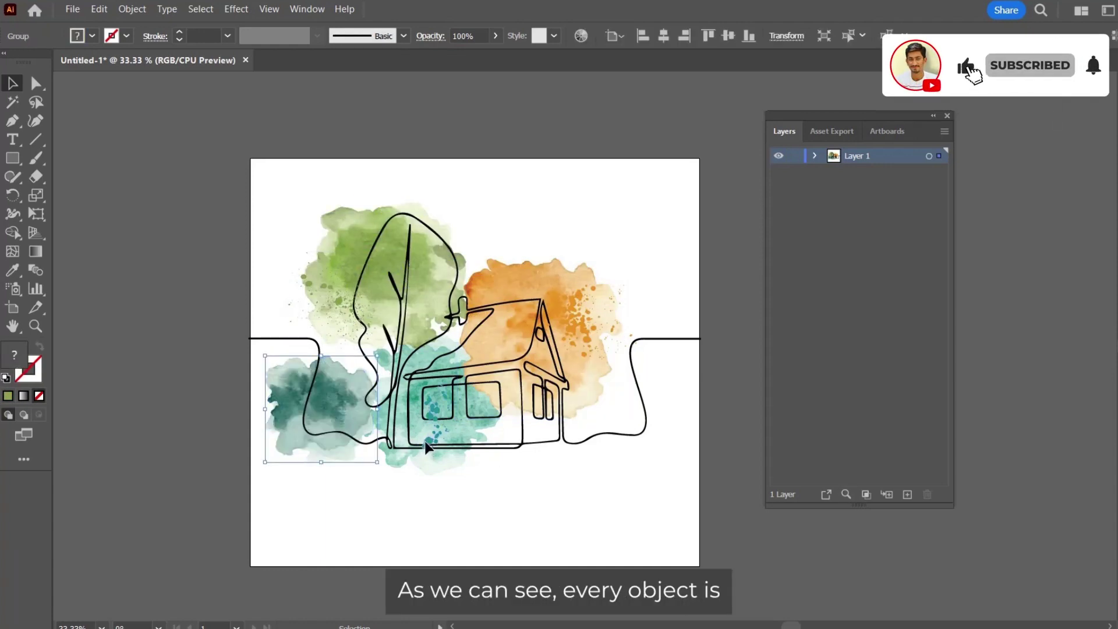
{"action": "left_click", "coordinate": [637, 348]}
{"action": "left_click", "coordinate": [679, 340]}
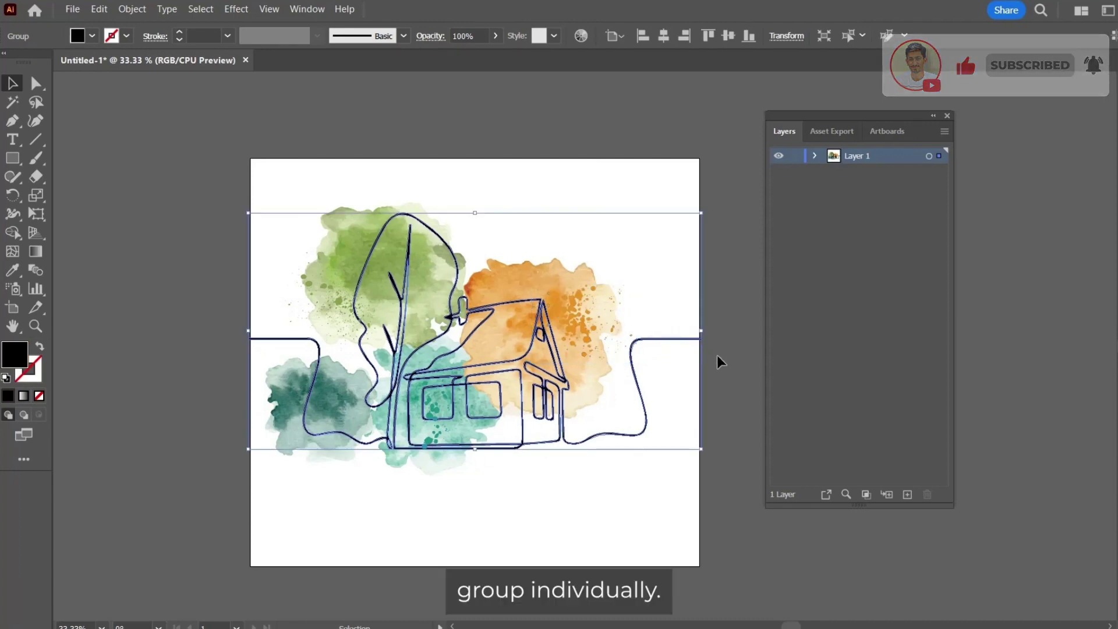
{"action": "left_click", "coordinate": [731, 290]}
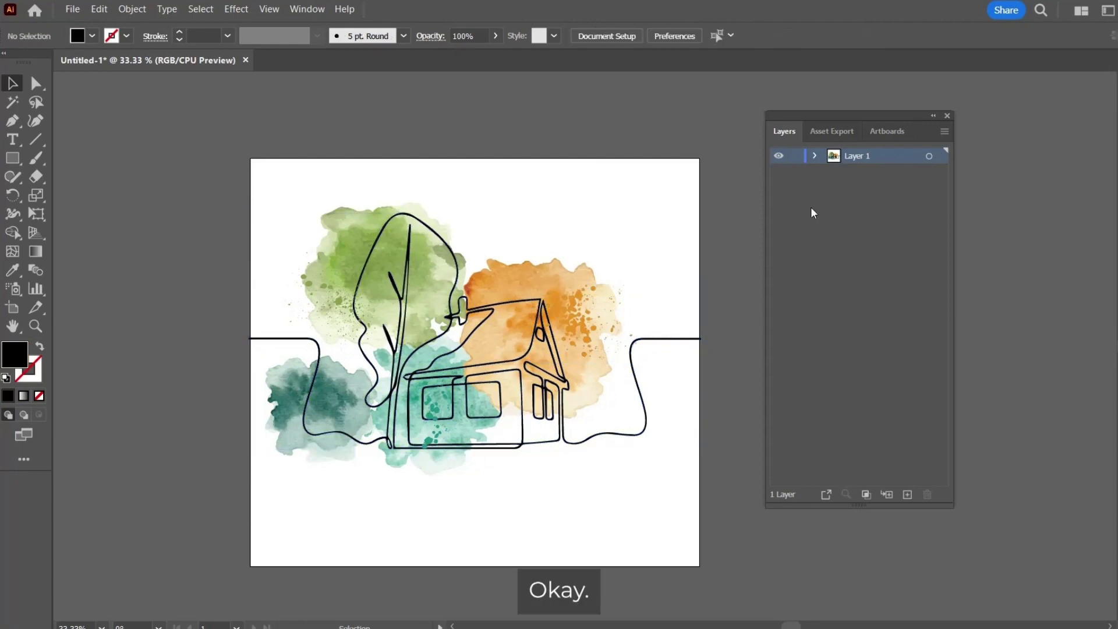
- Add new empty layers above Layer 1, up to Layer 9
{"action": "left_click", "coordinate": [908, 494]}
{"action": "left_click", "coordinate": [908, 494]}
{"action": "left_click", "coordinate": [908, 494]}
{"action": "left_click", "coordinate": [908, 494]}
{"action": "left_click", "coordinate": [907, 494]}
{"action": "left_click", "coordinate": [907, 494]}
{"action": "left_click", "coordinate": [907, 494]}
{"action": "left_click", "coordinate": [907, 494]}
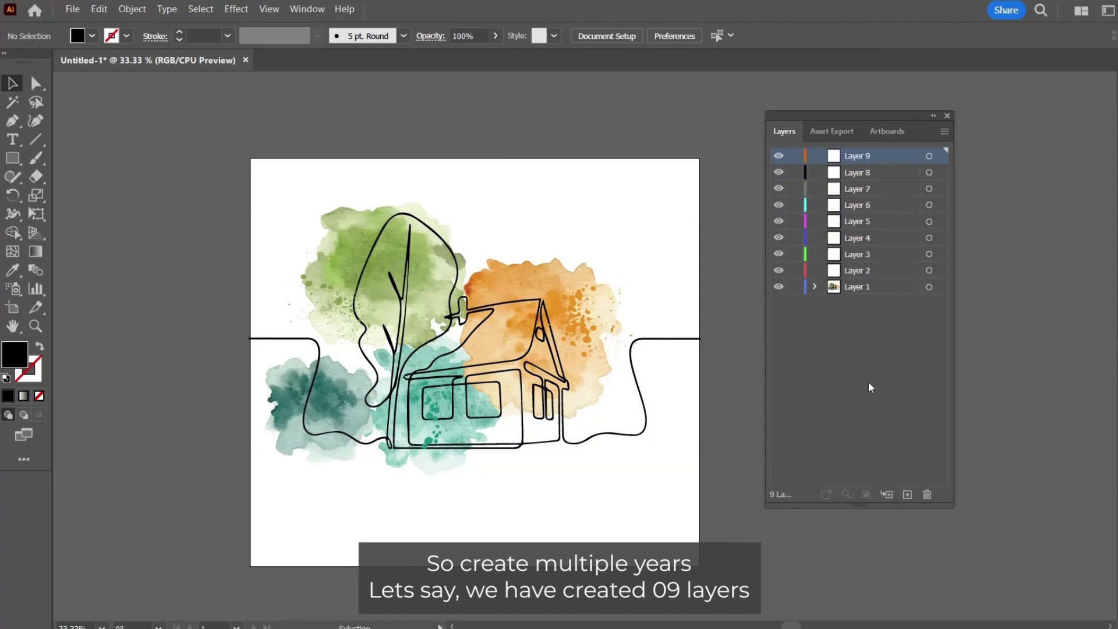
- Expand Layer 1, select the black line-art group and drag it into Layer 9
{"action": "left_click", "coordinate": [665, 339]}
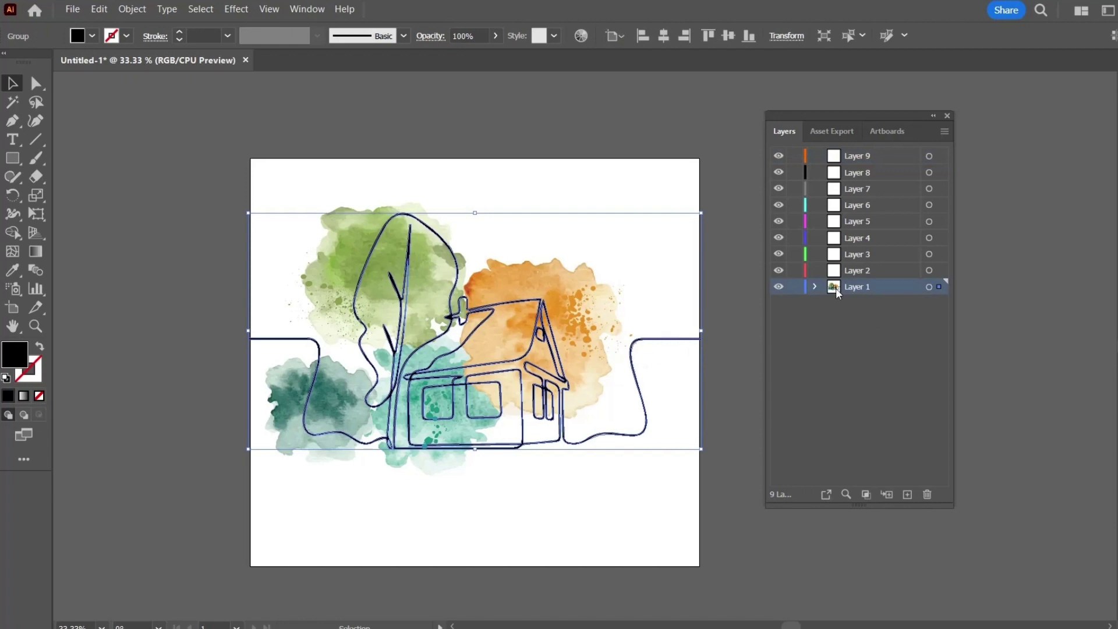
{"action": "left_click", "coordinate": [815, 287]}
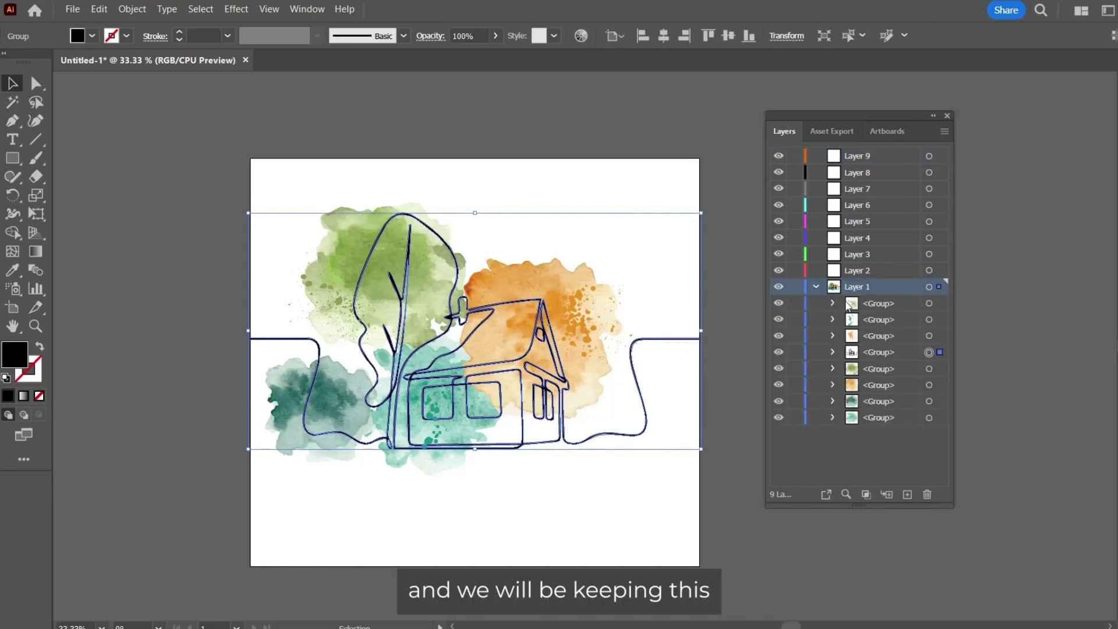
{"action": "left_click", "coordinate": [886, 416]}
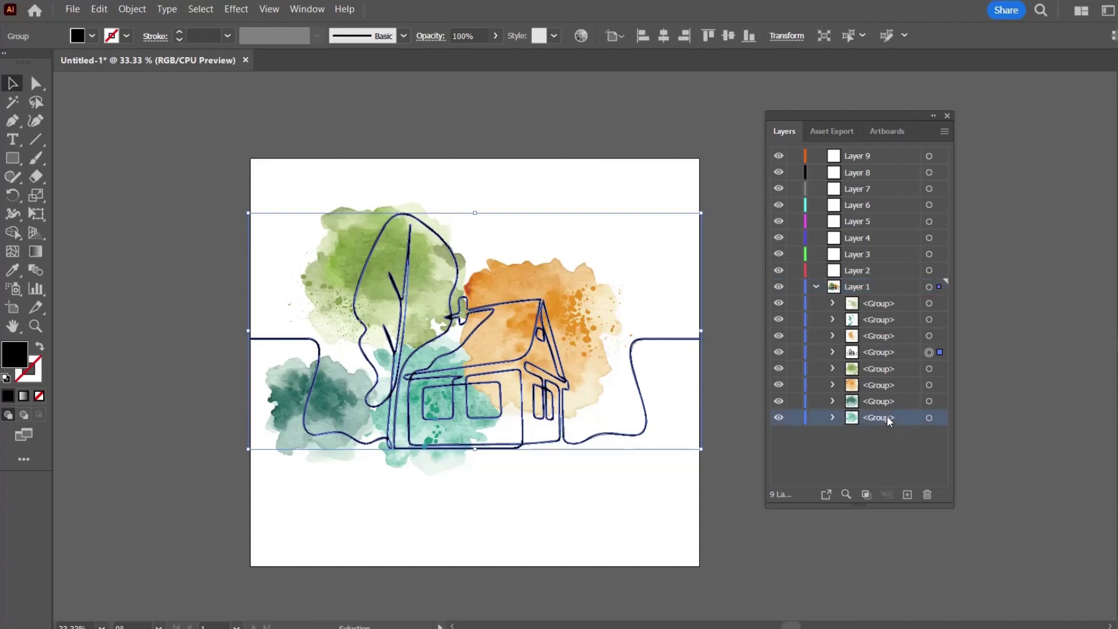
{"action": "left_click", "coordinate": [877, 302]}
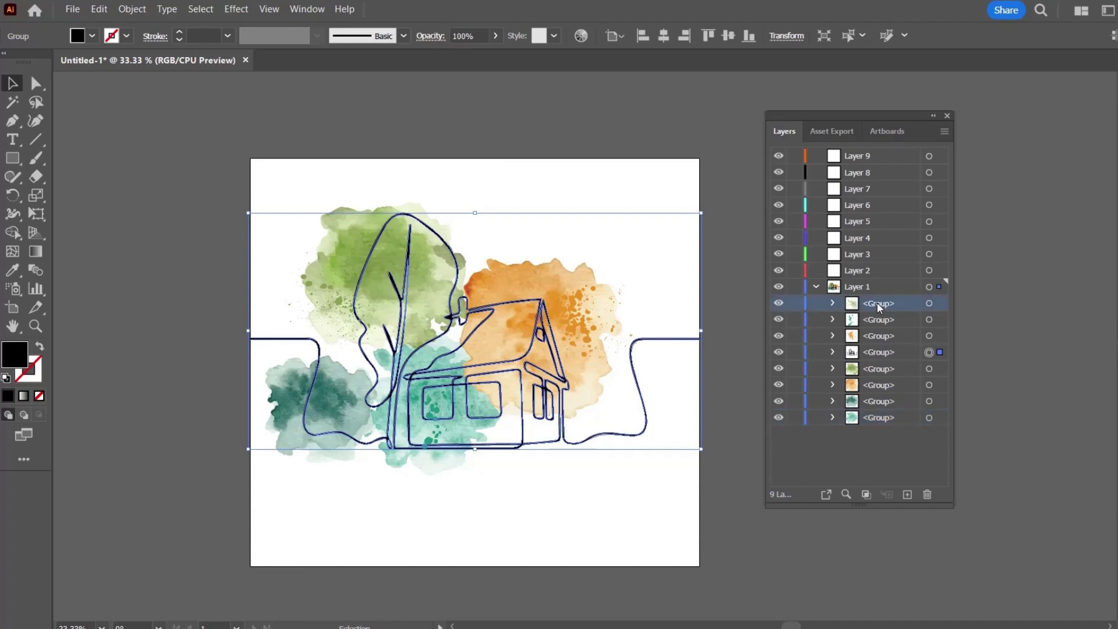
{"action": "left_click", "coordinate": [878, 351]}
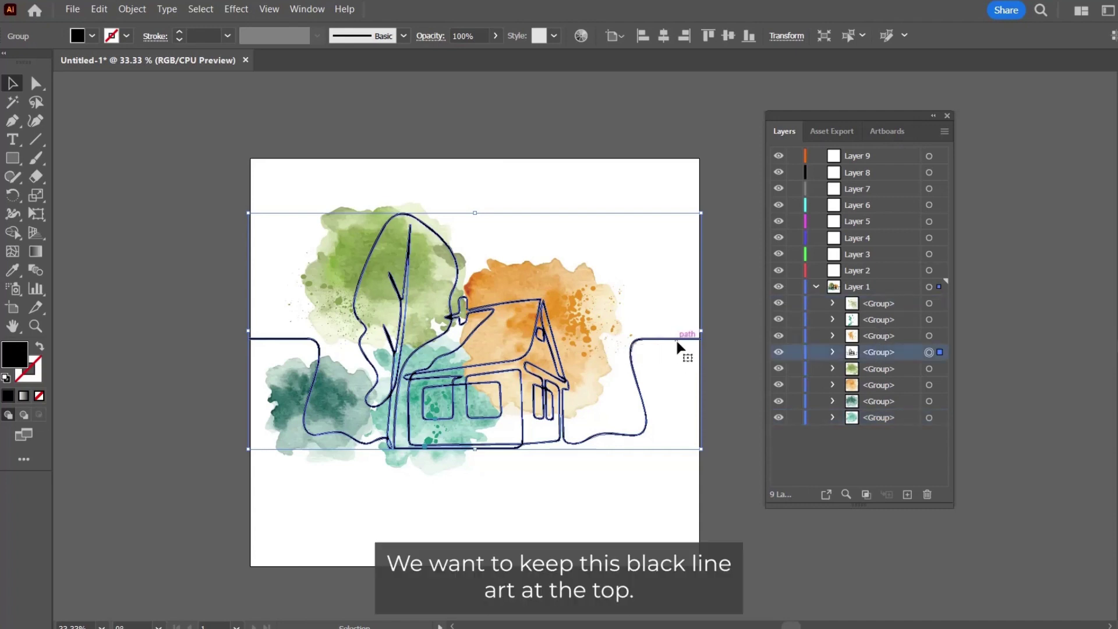
{"action": "left_click_drag", "start_coordinate": [874, 357], "coordinate": [854, 158]}
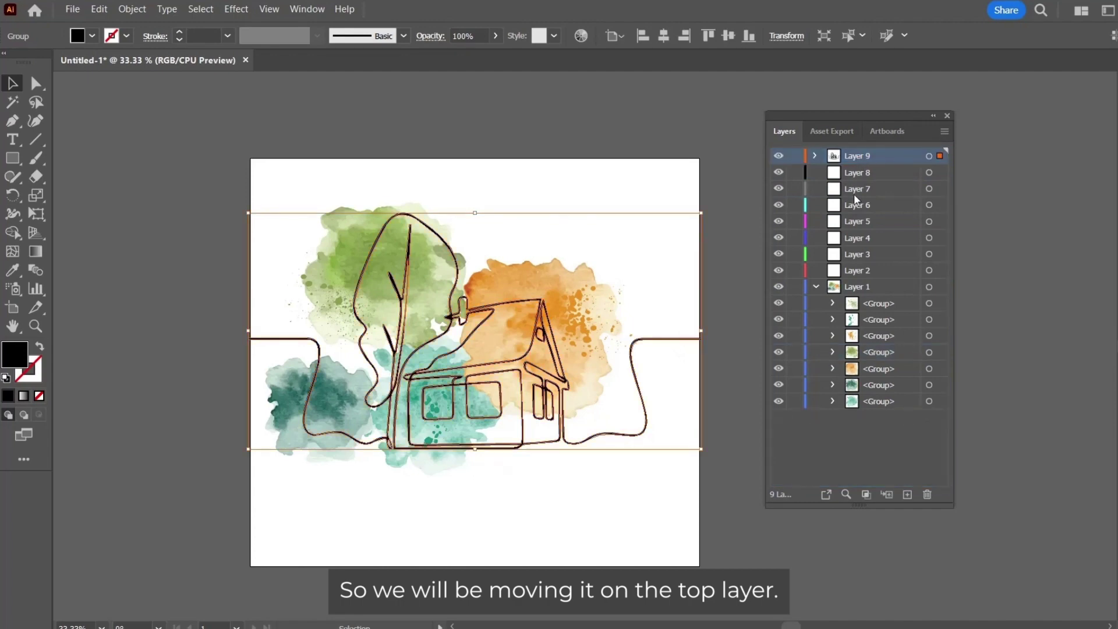
- Move the remaining watercolour groups into Layers 8, 7, 6 and 3
{"action": "left_click", "coordinate": [754, 296]}
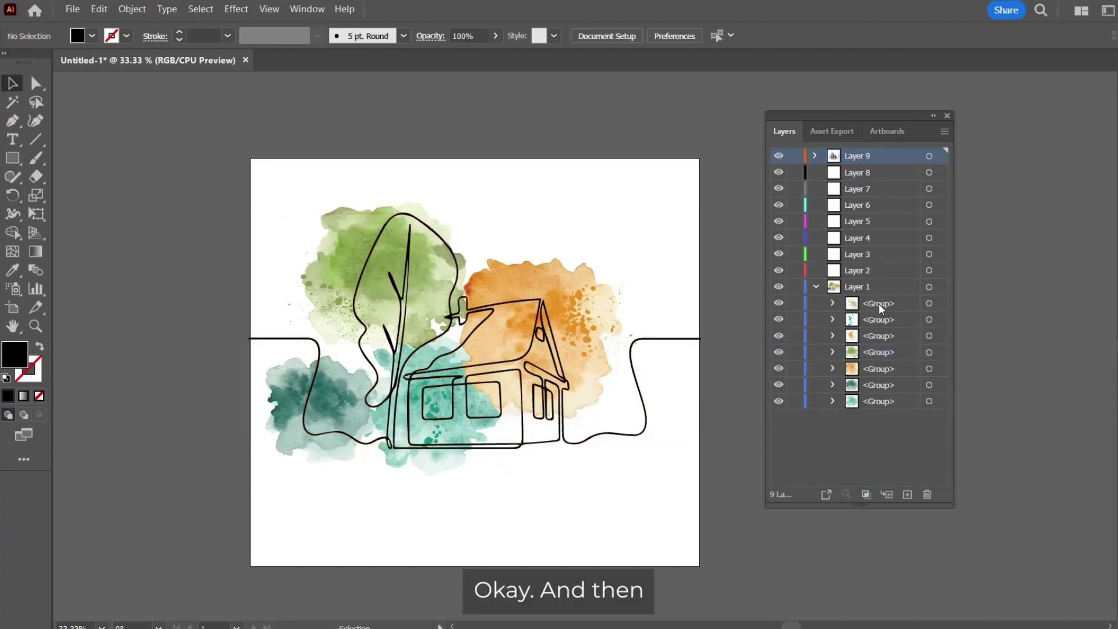
{"action": "left_click_drag", "start_coordinate": [882, 306], "coordinate": [854, 173]}
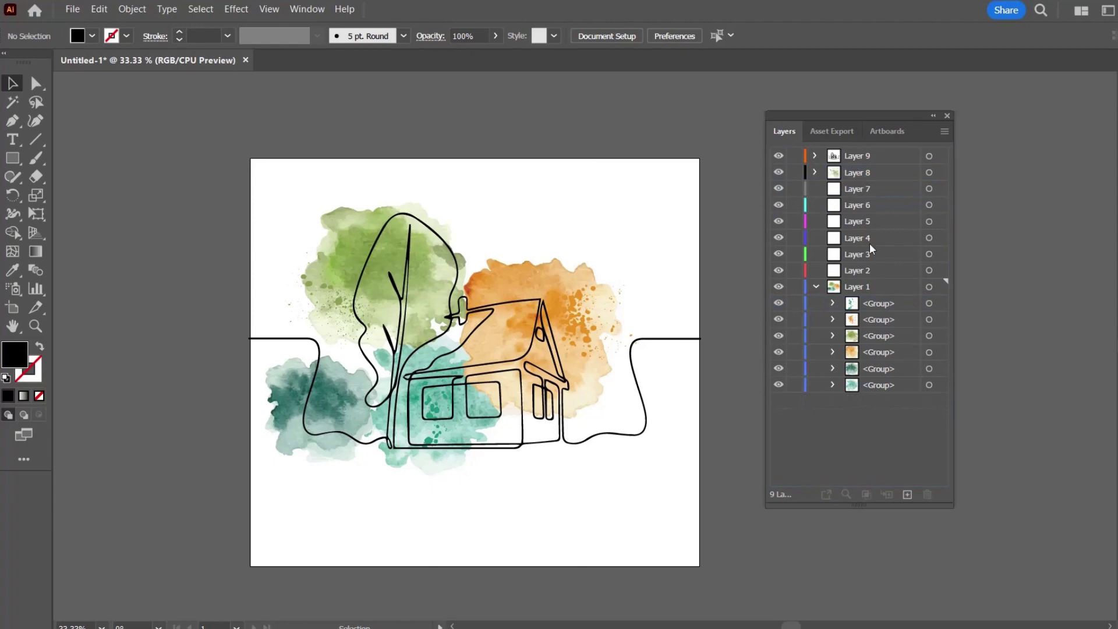
{"action": "left_click_drag", "start_coordinate": [881, 310], "coordinate": [853, 190]}
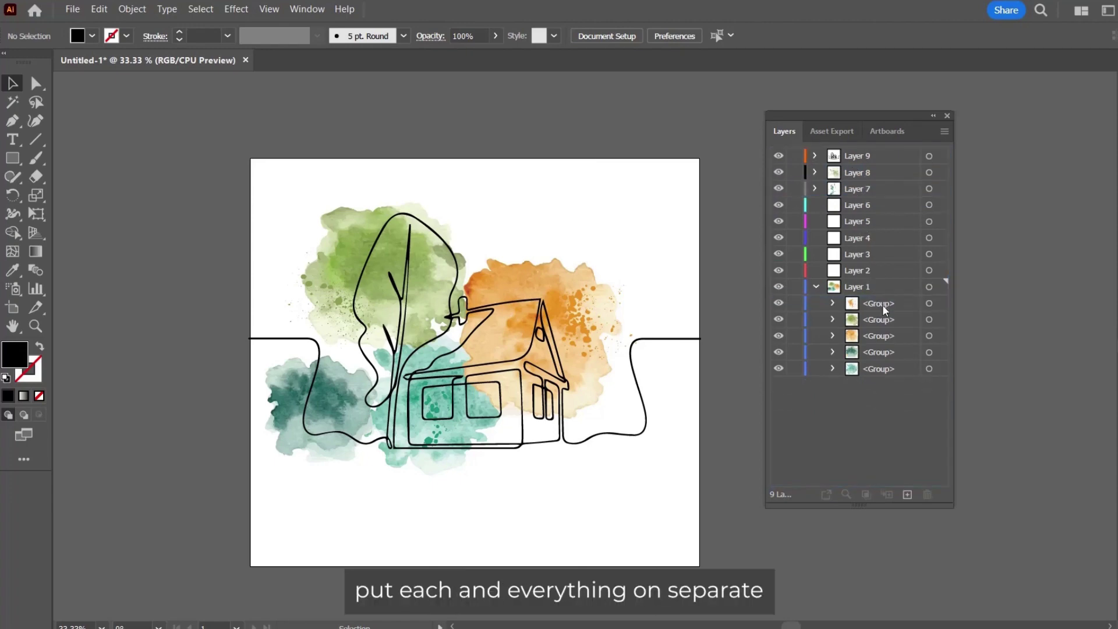
{"action": "left_click_drag", "start_coordinate": [884, 306], "coordinate": [856, 239]}
{"action": "left_click_drag", "start_coordinate": [886, 319], "coordinate": [860, 254]}
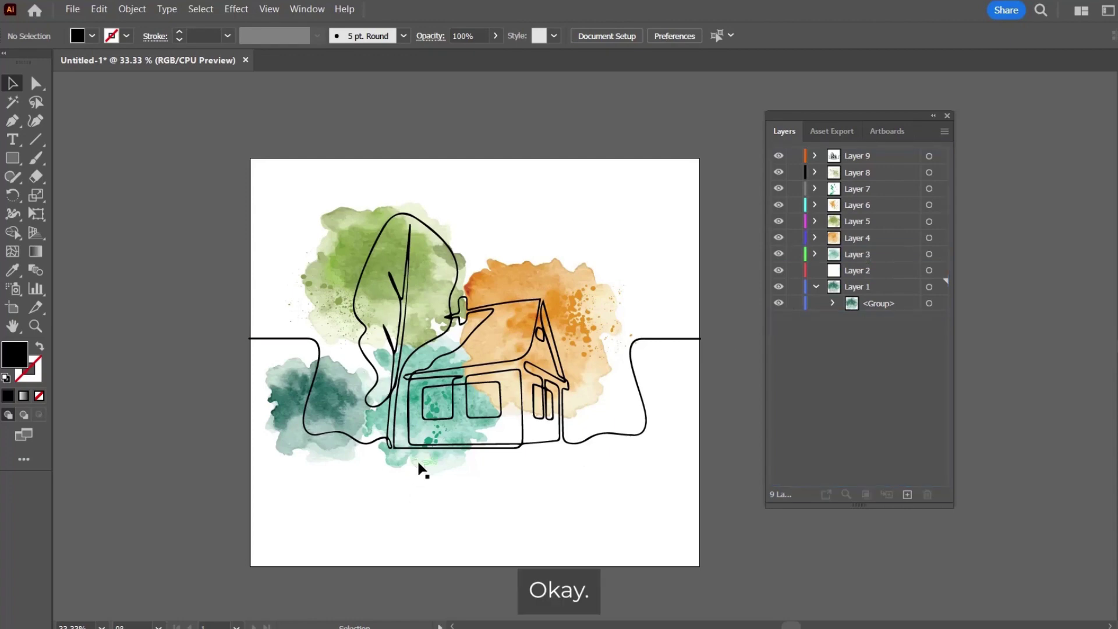
- Check the teal and green splatters' layers, then delete the empty Layer 2
{"action": "left_click_drag", "start_coordinate": [431, 445], "coordinate": [576, 295]}
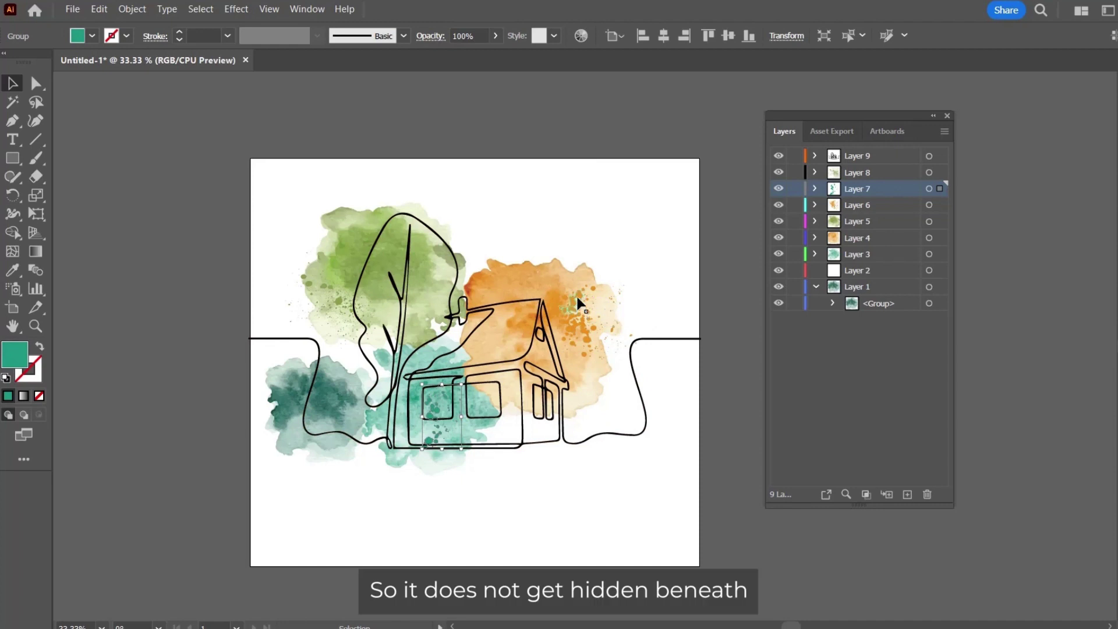
{"action": "left_click", "coordinate": [344, 309]}
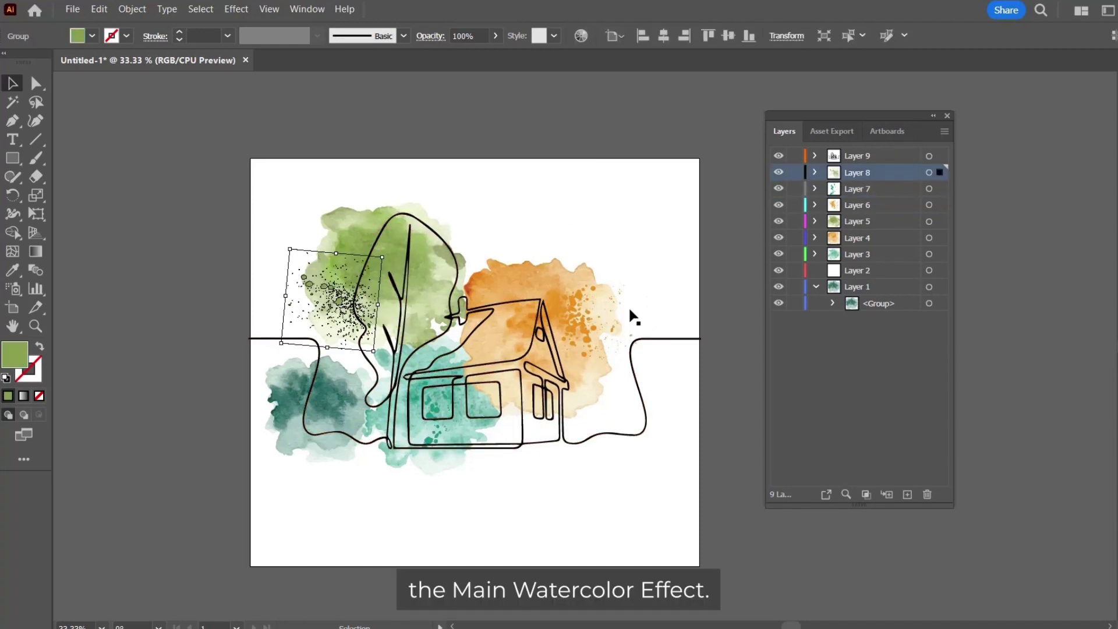
{"action": "left_click", "coordinate": [665, 216]}
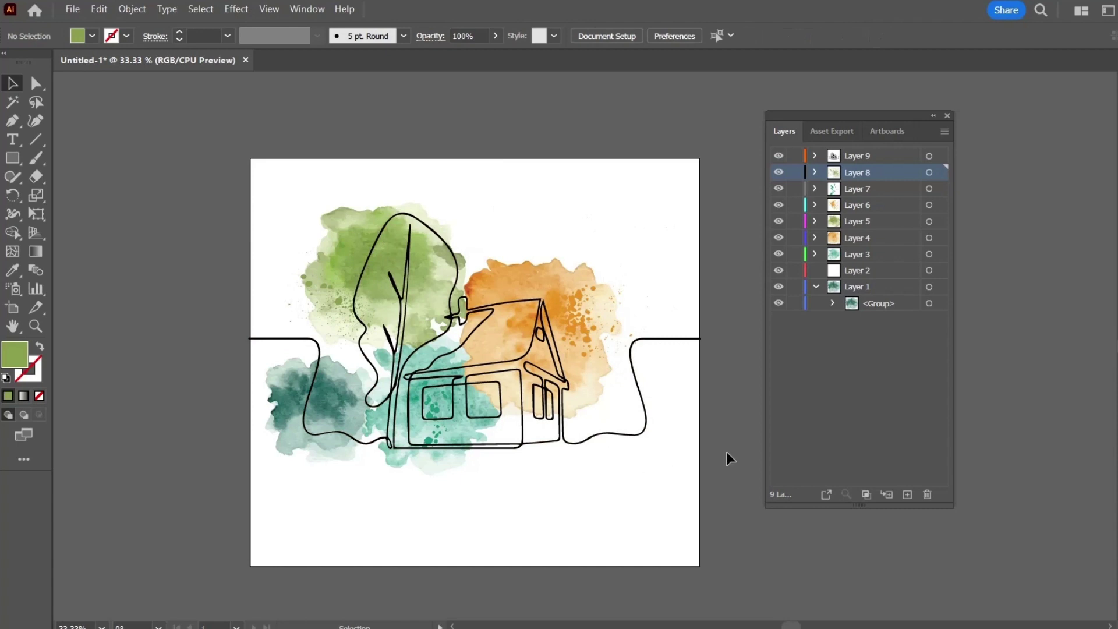
{"action": "left_click", "coordinate": [815, 287]}
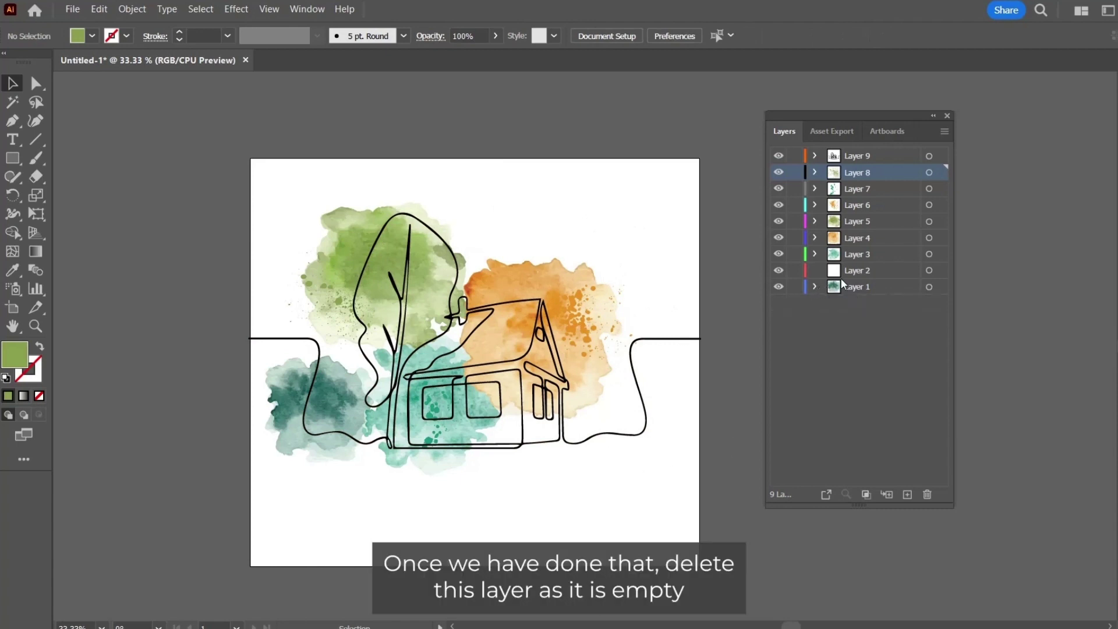
{"action": "left_click", "coordinate": [858, 273]}
{"action": "left_click", "coordinate": [928, 494]}
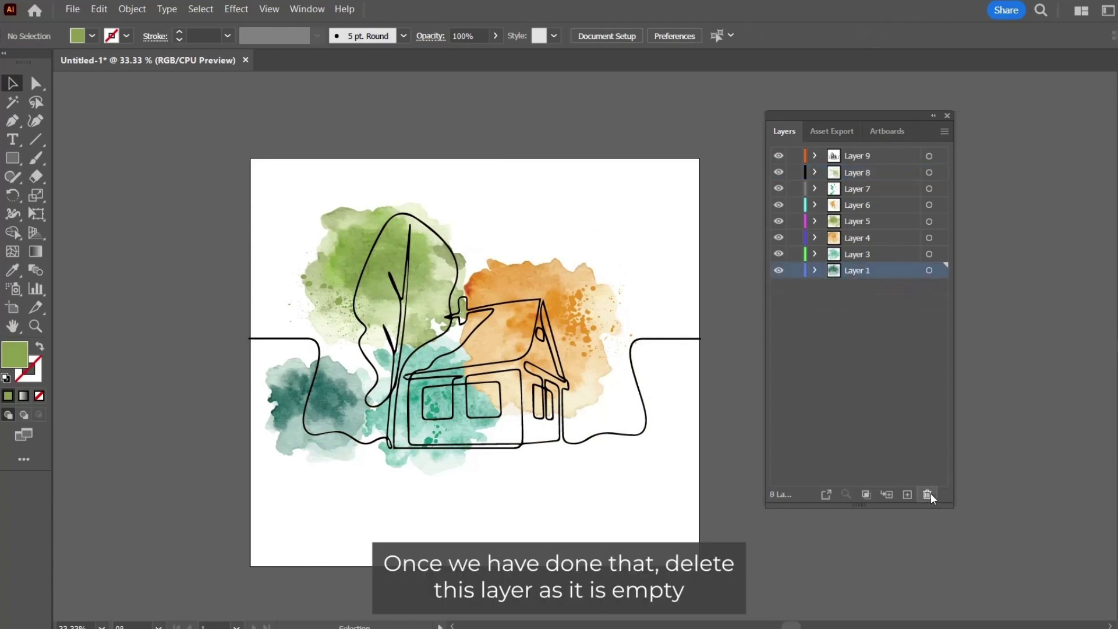
{"action": "left_click", "coordinate": [73, 10]}
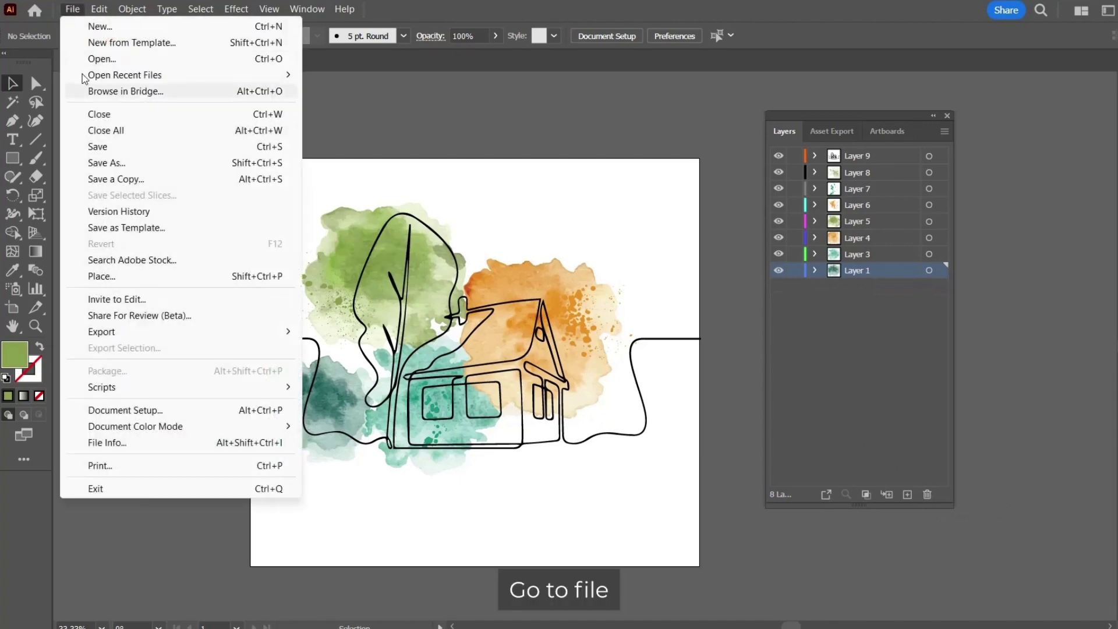
{"action": "mouse_move", "coordinate": [170, 337]}
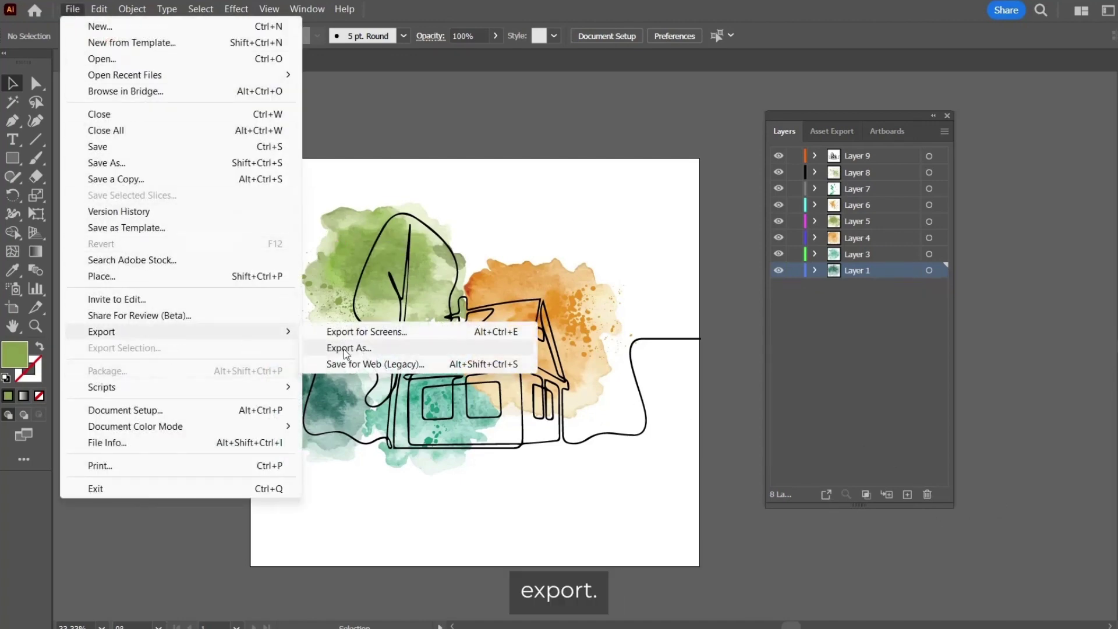
- Export the artwork as a Photoshop (*.PSD) file with layers into its Desktop folder
{"action": "left_click", "coordinate": [345, 350]}
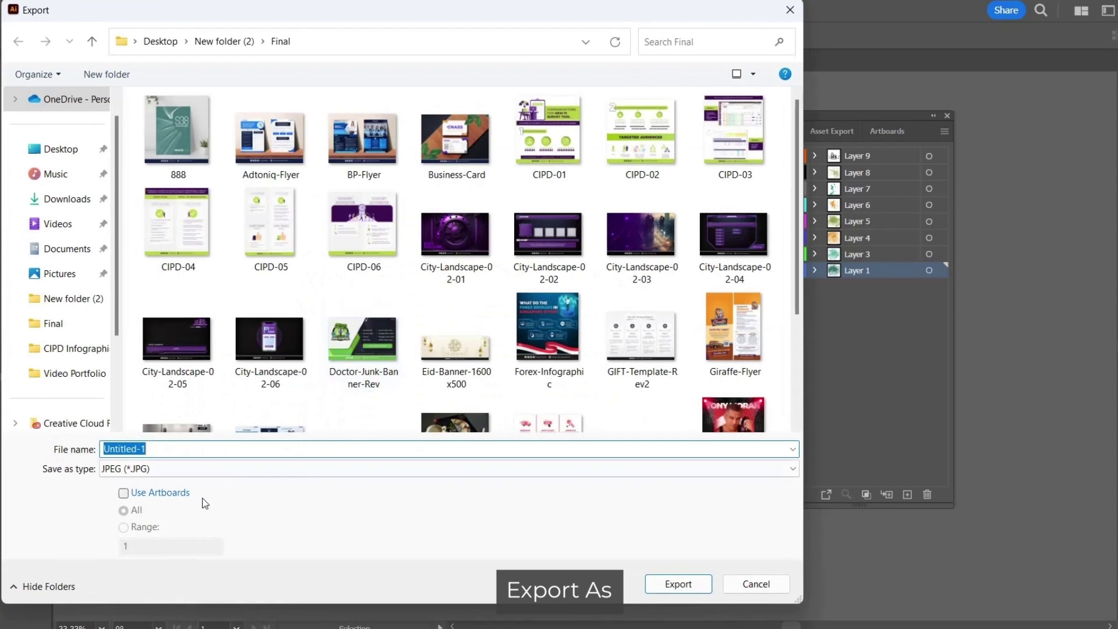
{"action": "left_click", "coordinate": [211, 468]}
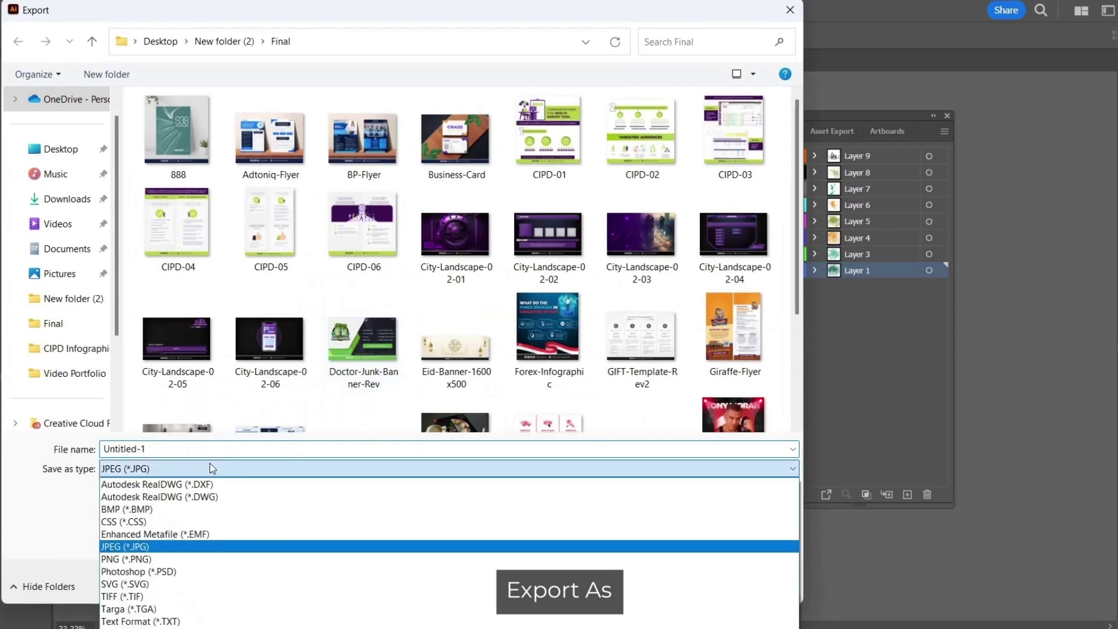
{"action": "left_click", "coordinate": [179, 572]}
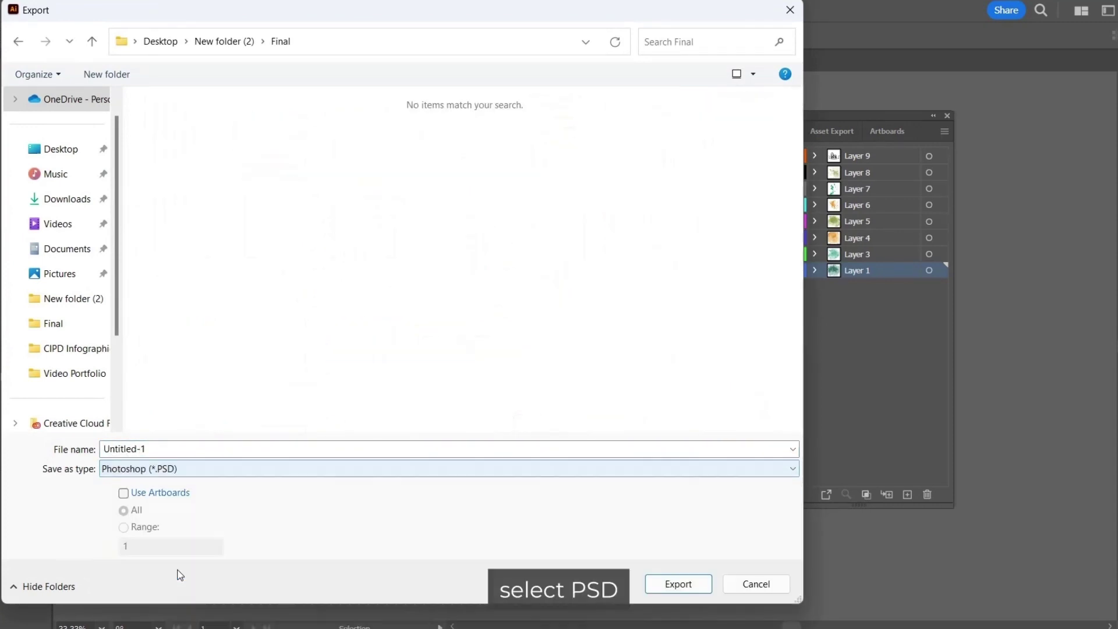
{"action": "left_click", "coordinate": [60, 150]}
{"action": "double_click", "coordinate": [187, 449]}
{"action": "type", "text": "Saad"}
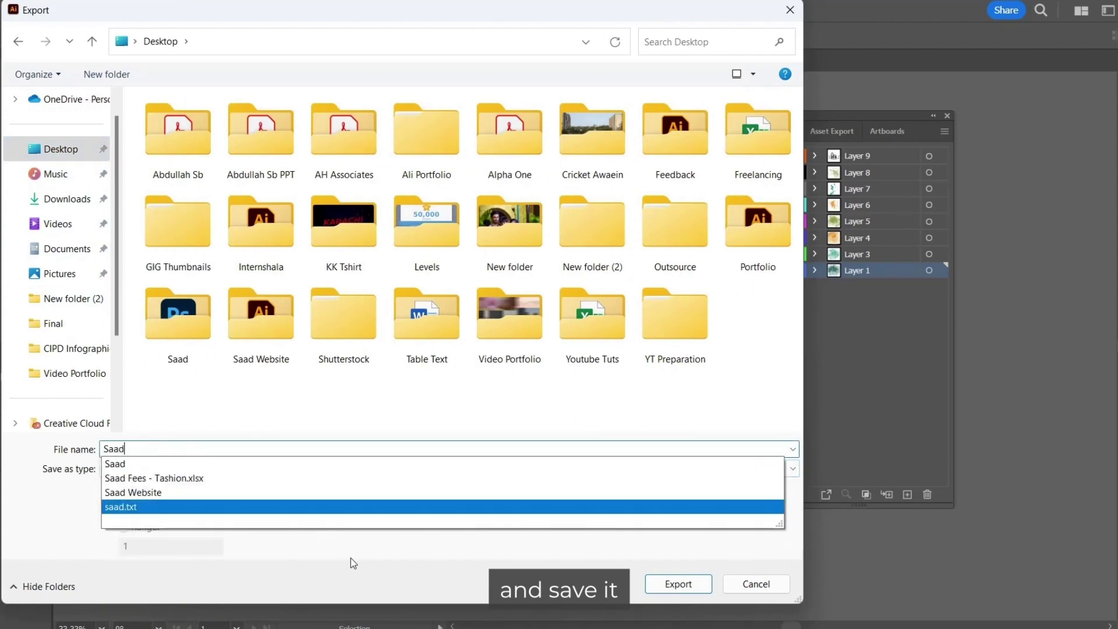
{"action": "left_click", "coordinate": [537, 564]}
{"action": "left_click", "coordinate": [697, 586]}
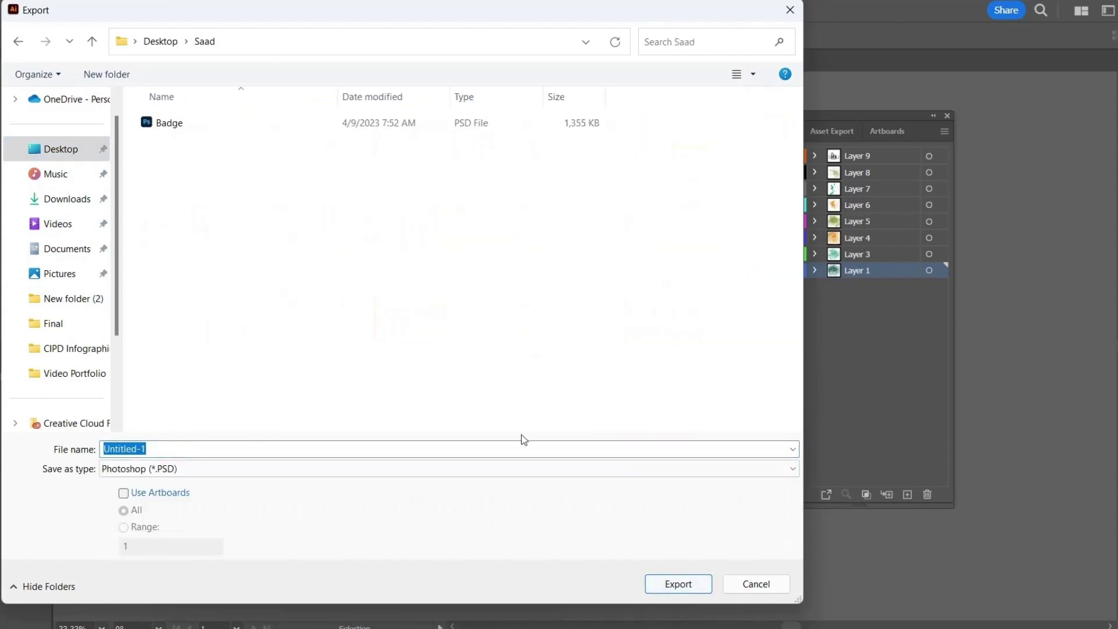
{"action": "left_click", "coordinate": [670, 586]}
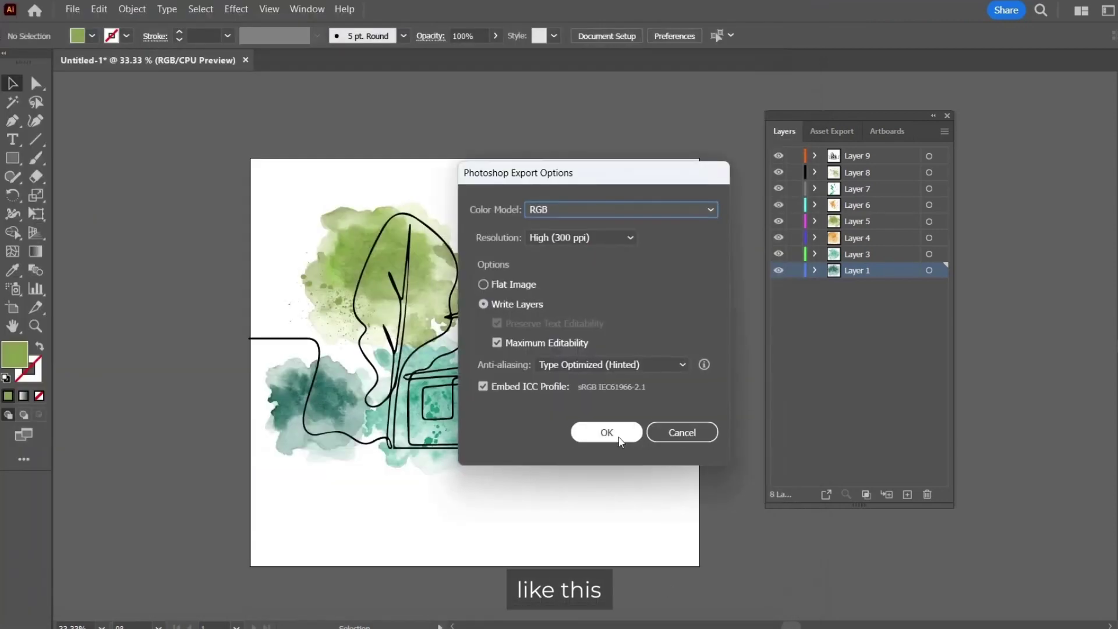
{"action": "left_click", "coordinate": [619, 436]}
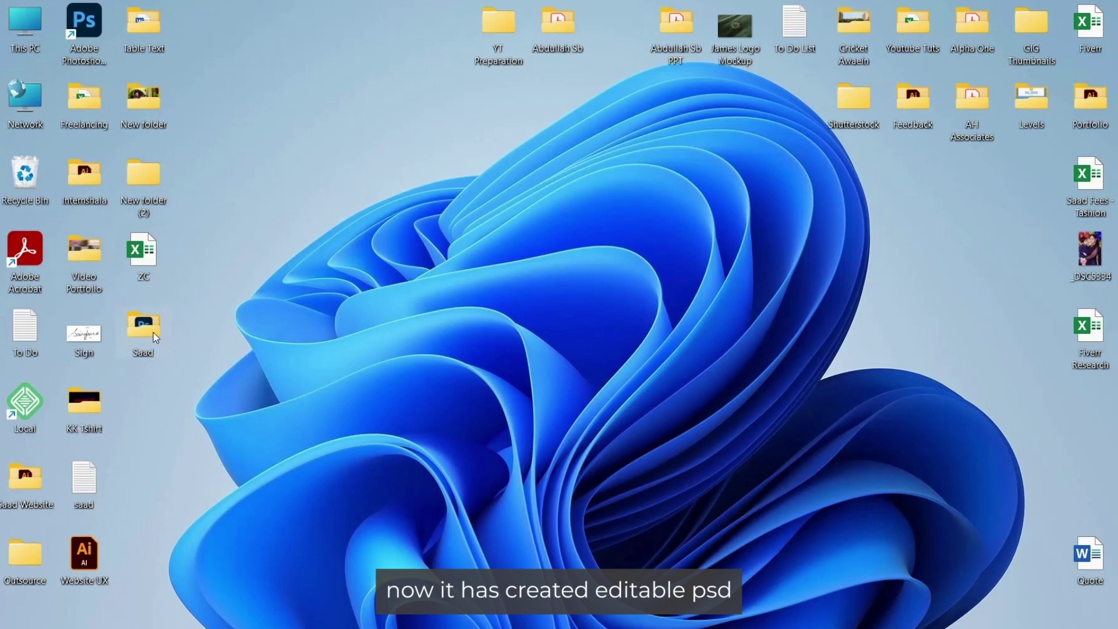
{"action": "key", "text": "alt+Tab"}
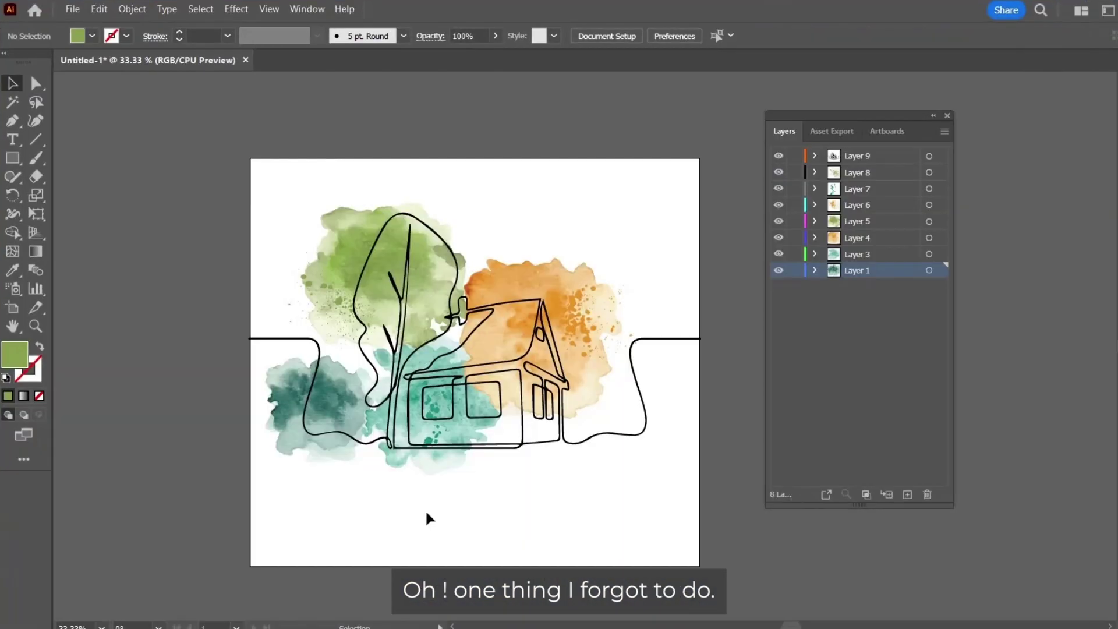
- Add Layer 10 at the bottom and type a 'Design with …' caption below the house
{"action": "key", "text": "t"}
{"action": "left_click", "coordinate": [907, 494]}
{"action": "left_click_drag", "start_coordinate": [869, 280], "coordinate": [868, 292]}
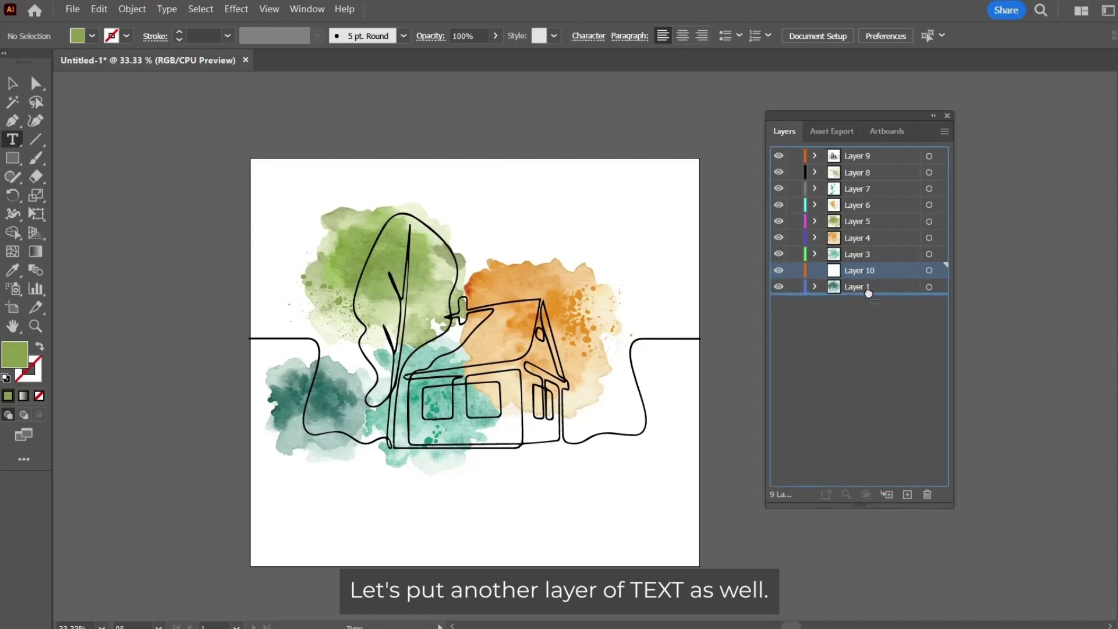
{"action": "left_click", "coordinate": [391, 523]}
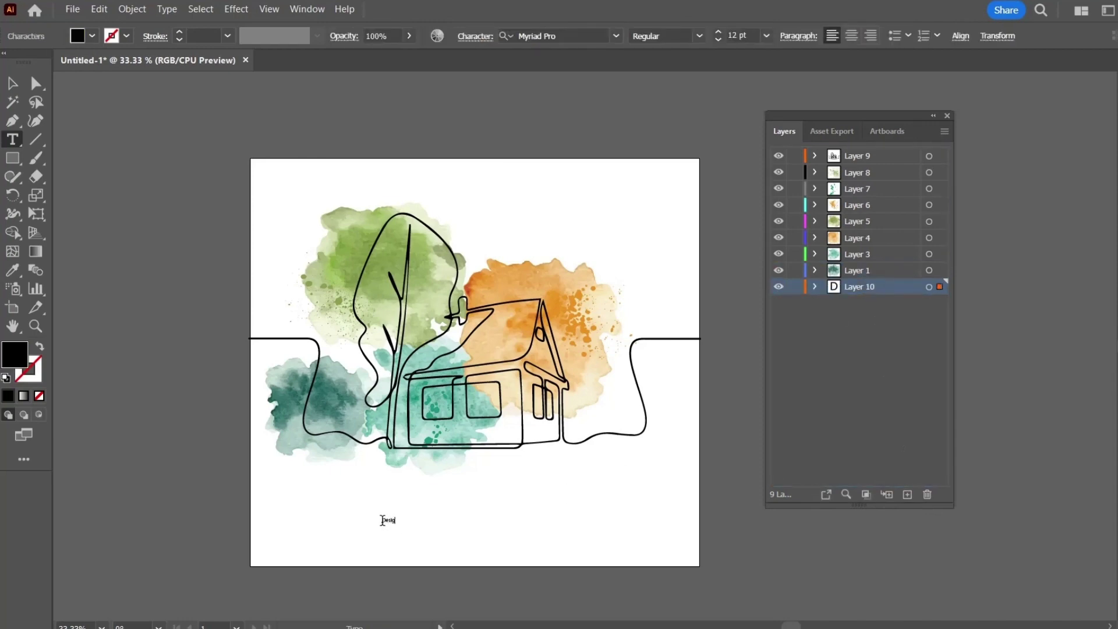
{"action": "type", "text": "Design with Saad Ahmed"}
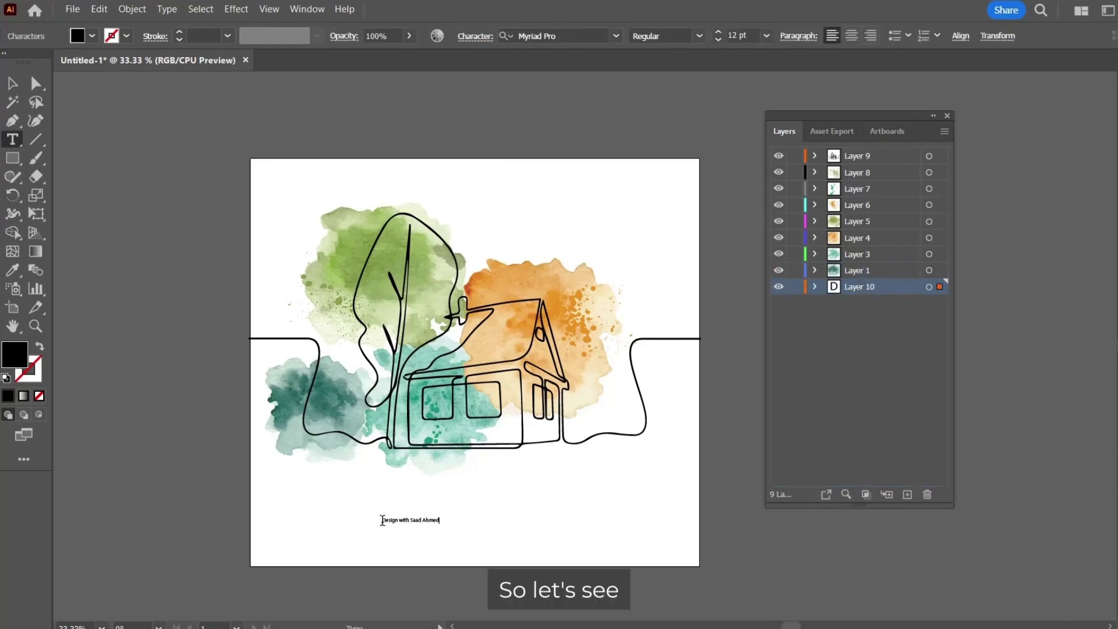
{"action": "key", "text": "Escape"}
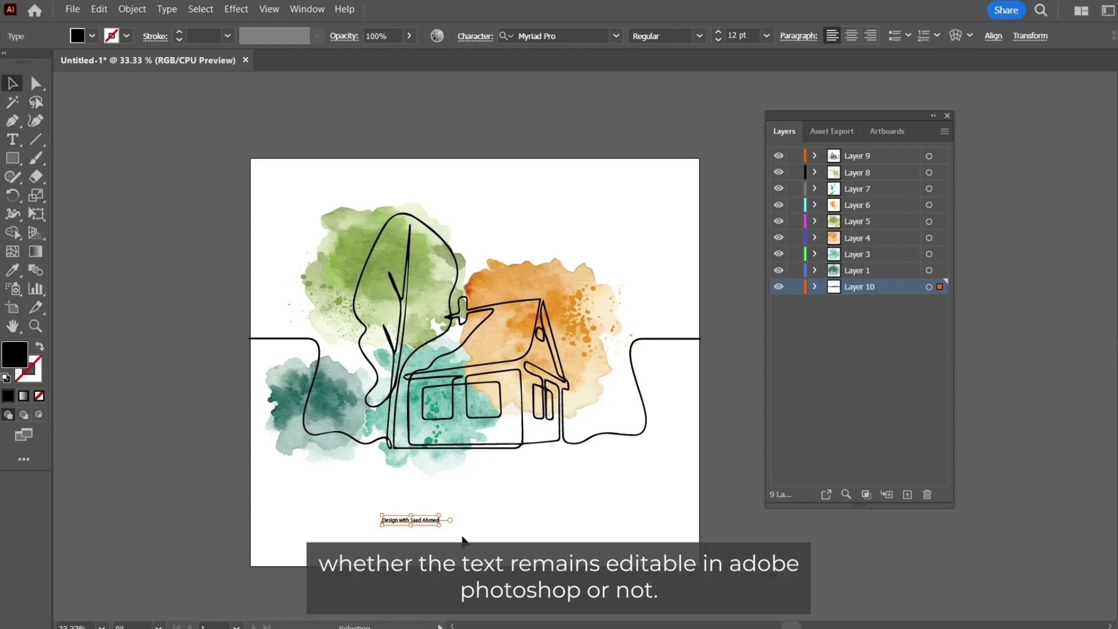
- Enlarge the caption to about 73 pt and centre it on the artboard
{"action": "left_click_drag", "start_coordinate": [464, 541], "coordinate": [599, 540]}
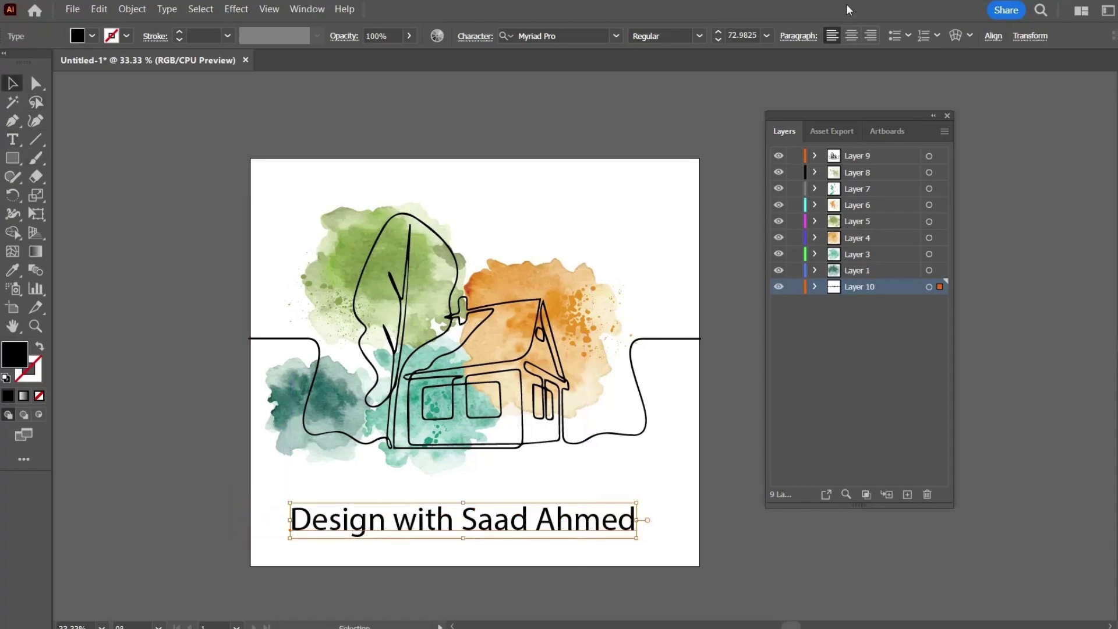
{"action": "left_click", "coordinate": [852, 36]}
{"action": "left_click", "coordinate": [994, 36]}
{"action": "left_click", "coordinate": [856, 81]}
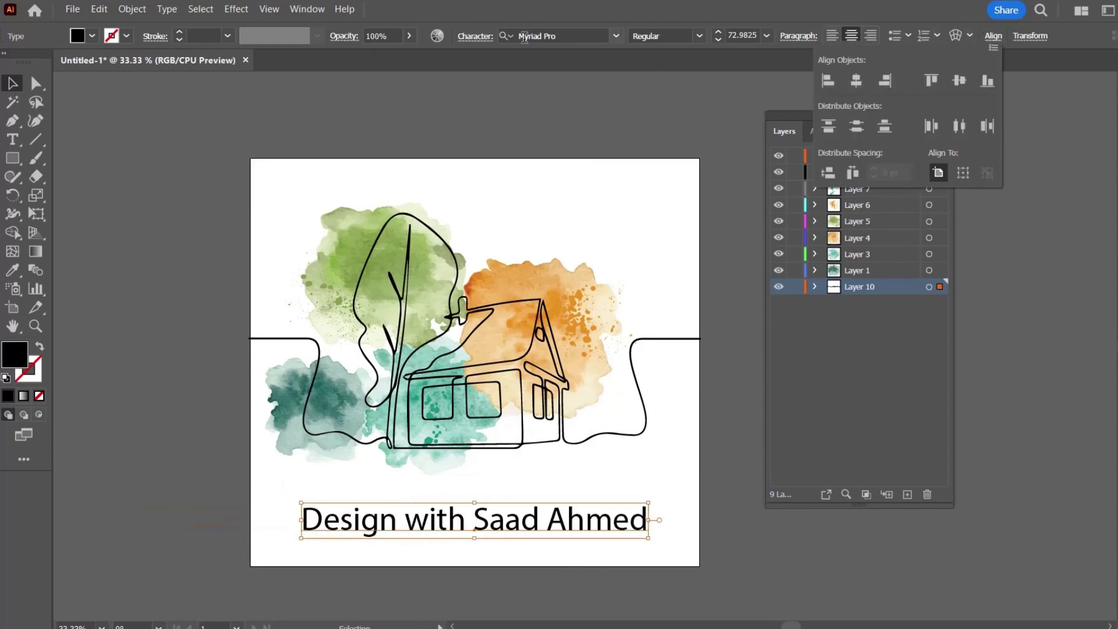
- Set the caption in Montserrat Bold and stretch it wider across the artboard
{"action": "left_click", "coordinate": [524, 37]}
{"action": "type", "text": "mont"}
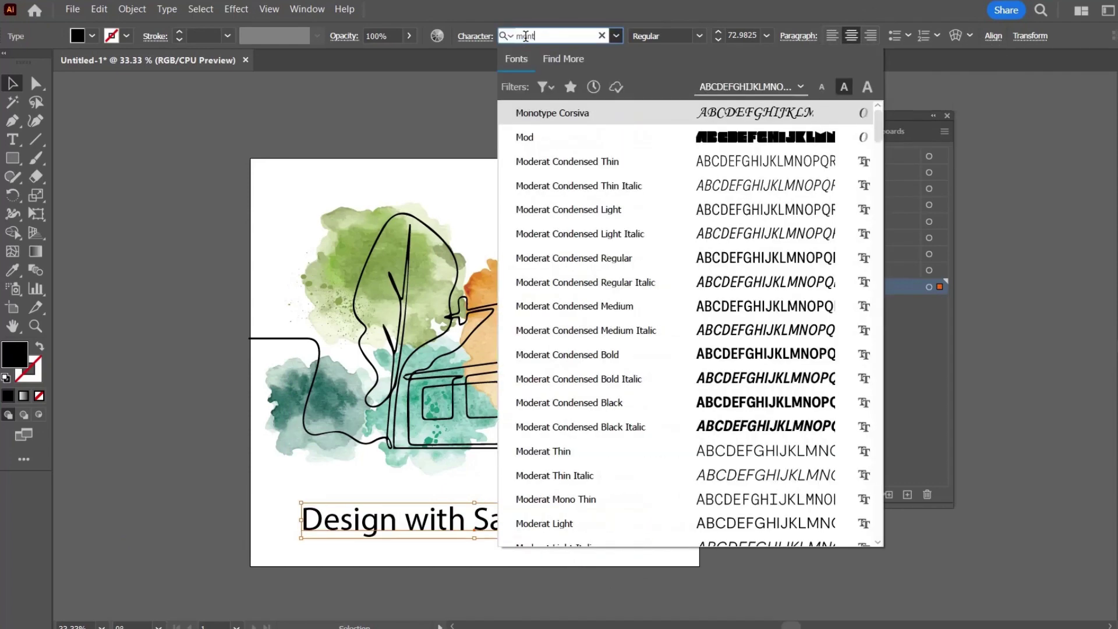
{"action": "left_click", "coordinate": [583, 402]}
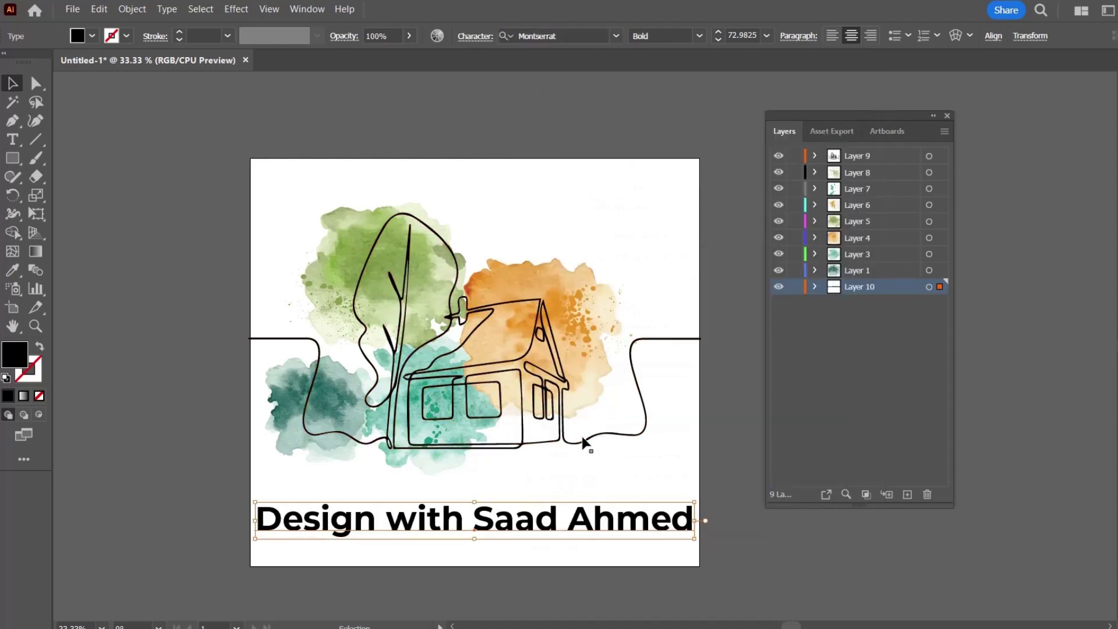
{"action": "left_click_drag", "start_coordinate": [694, 521], "coordinate": [679, 525]}
{"action": "key", "text": "ctrl+shift+a"}
- Overwrite Untitled-1.psd with the captioned export and open it from File Explorer in Photoshop
{"action": "left_click", "coordinate": [72, 10]}
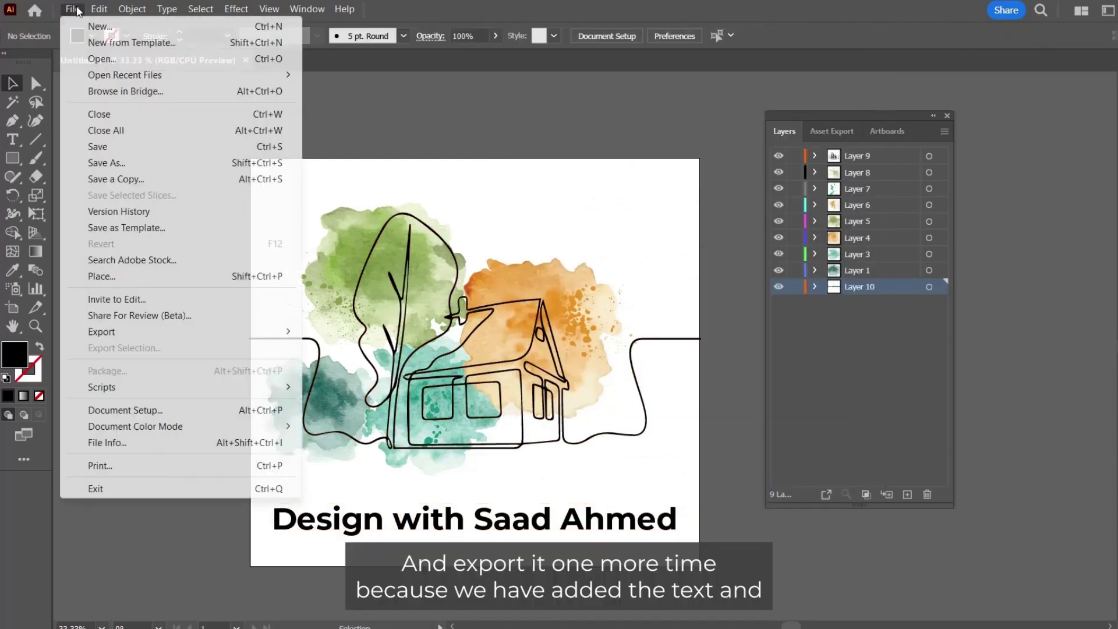
{"action": "mouse_move", "coordinate": [174, 331]}
{"action": "left_click", "coordinate": [384, 348]}
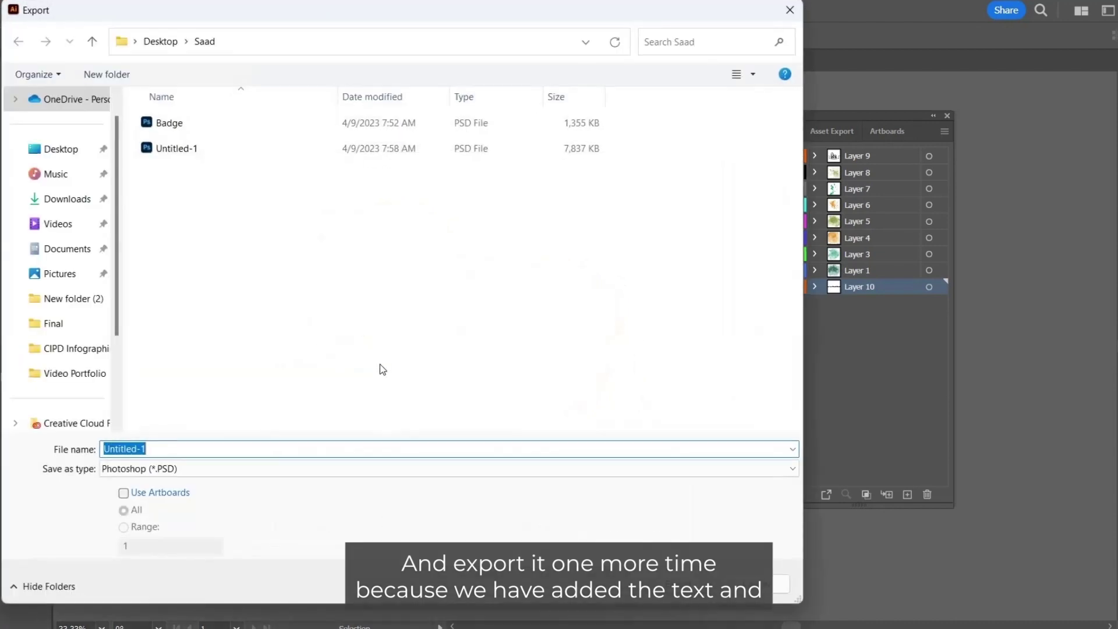
{"action": "double_click", "coordinate": [225, 149]}
{"action": "left_click", "coordinate": [665, 385]}
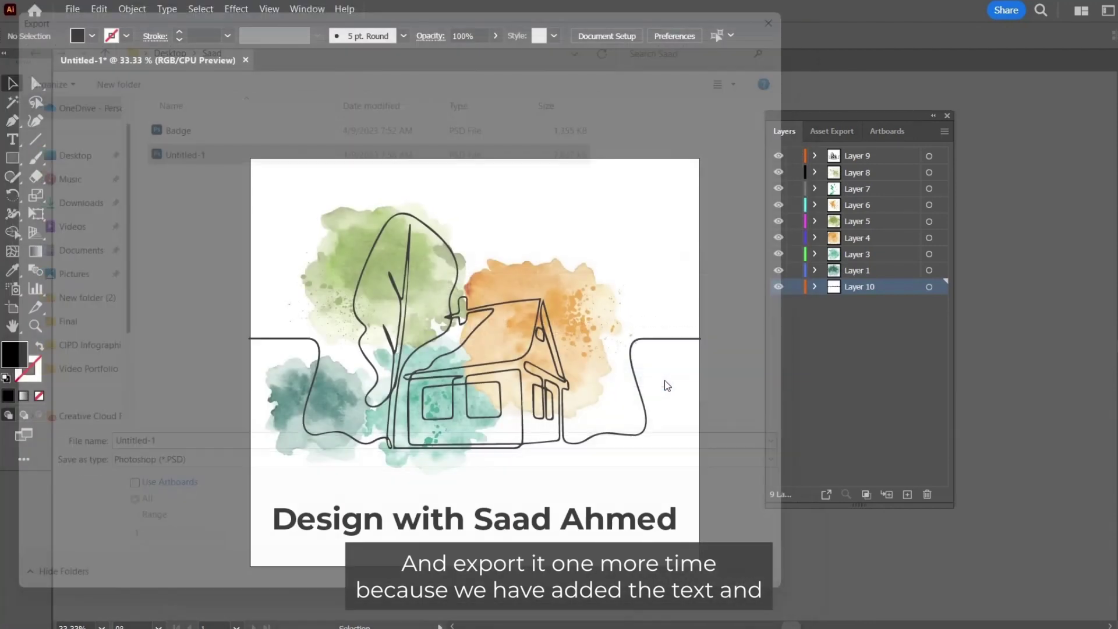
{"action": "left_click", "coordinate": [600, 432]}
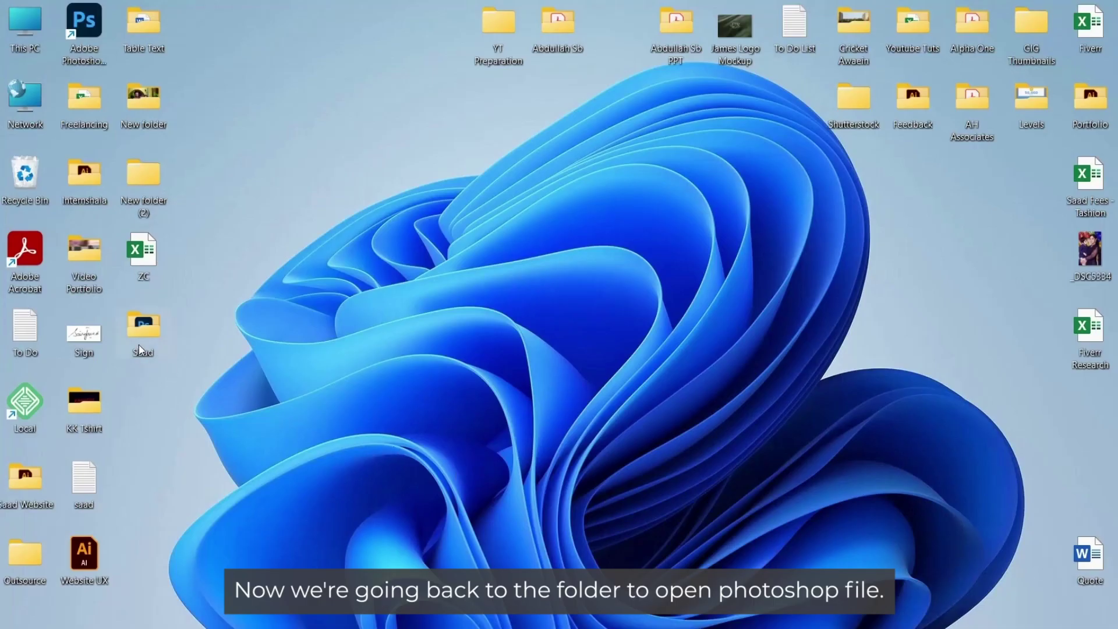
{"action": "double_click", "coordinate": [140, 350]}
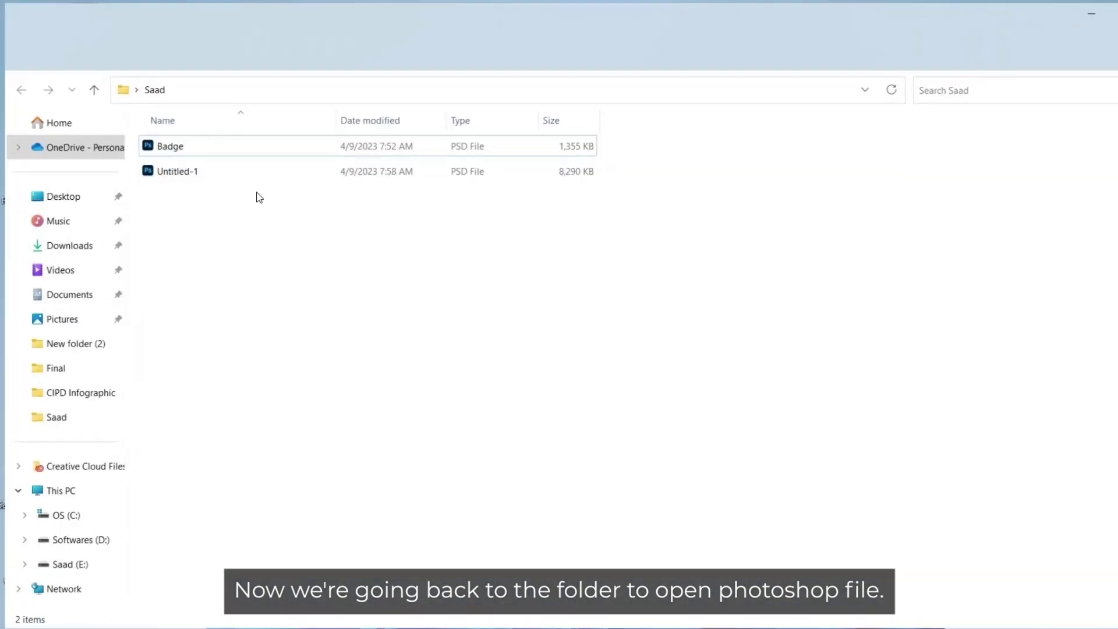
{"action": "double_click", "coordinate": [217, 167]}
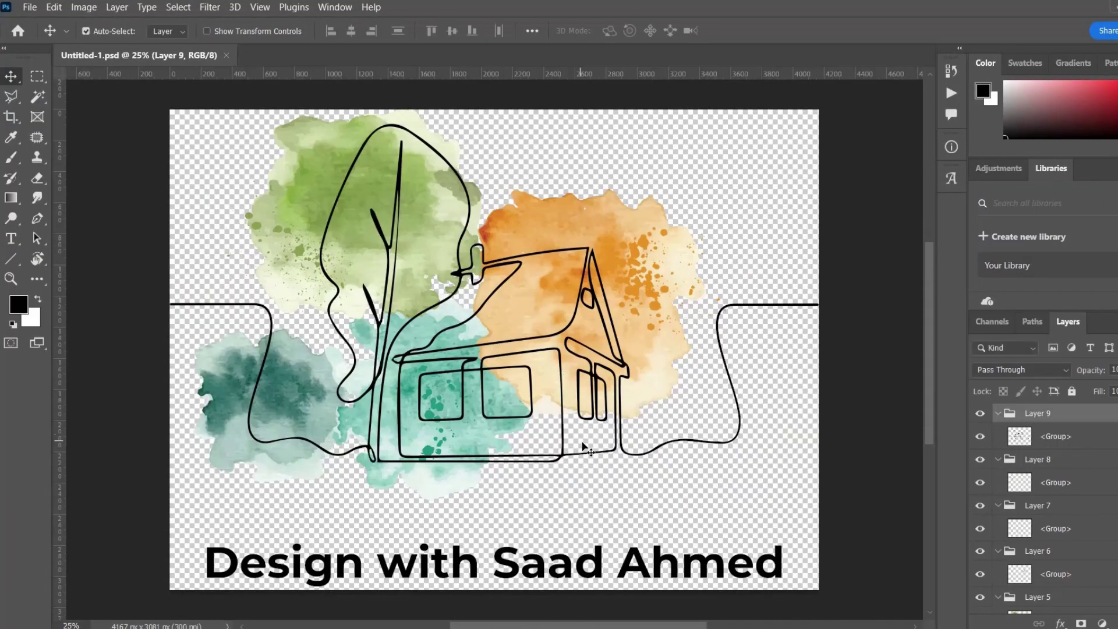
- Test-move the orange blob and line art, undo both, then nudge the caption upward
{"action": "scroll", "coordinate": [586, 448], "scroll_direction": "down", "scroll_amount": 1}
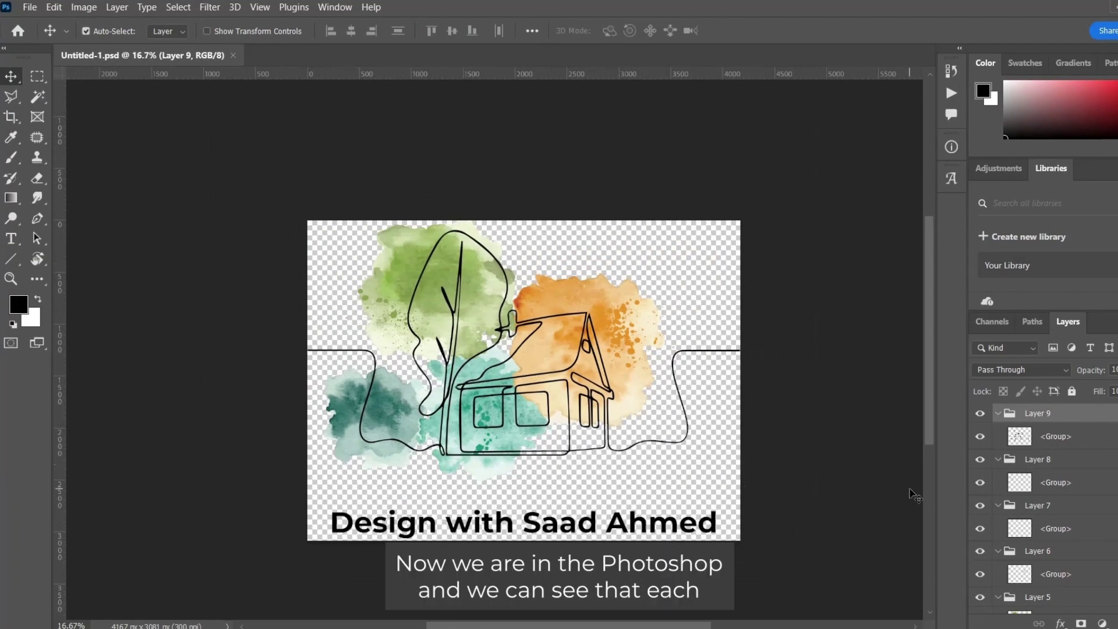
{"action": "scroll", "coordinate": [1042, 453], "scroll_direction": "down", "scroll_amount": 3}
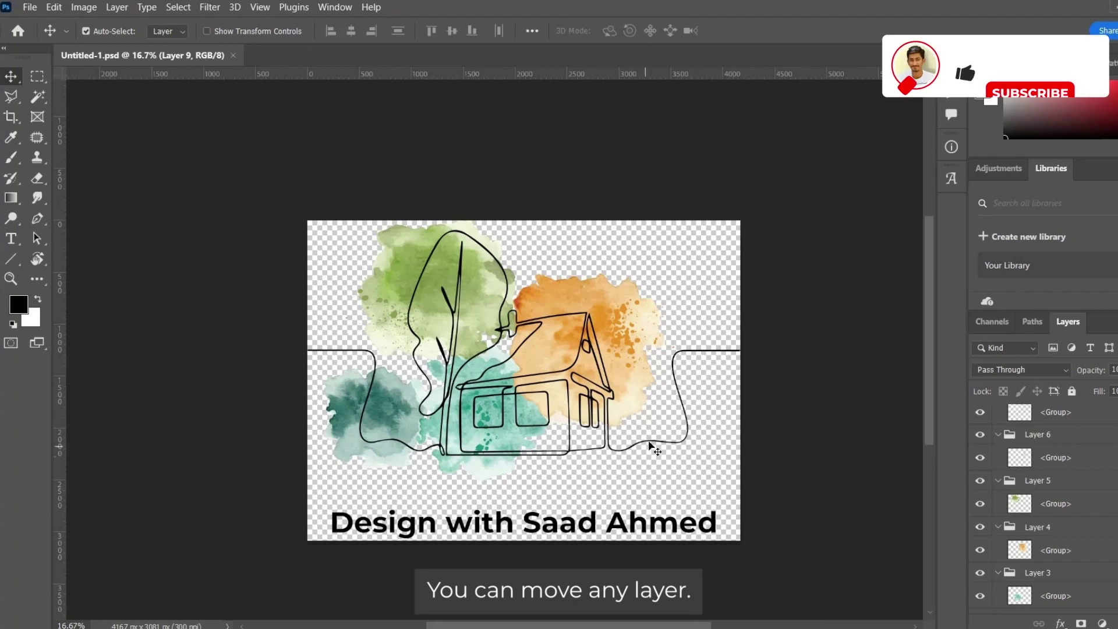
{"action": "left_click_drag", "start_coordinate": [546, 346], "coordinate": [568, 293]}
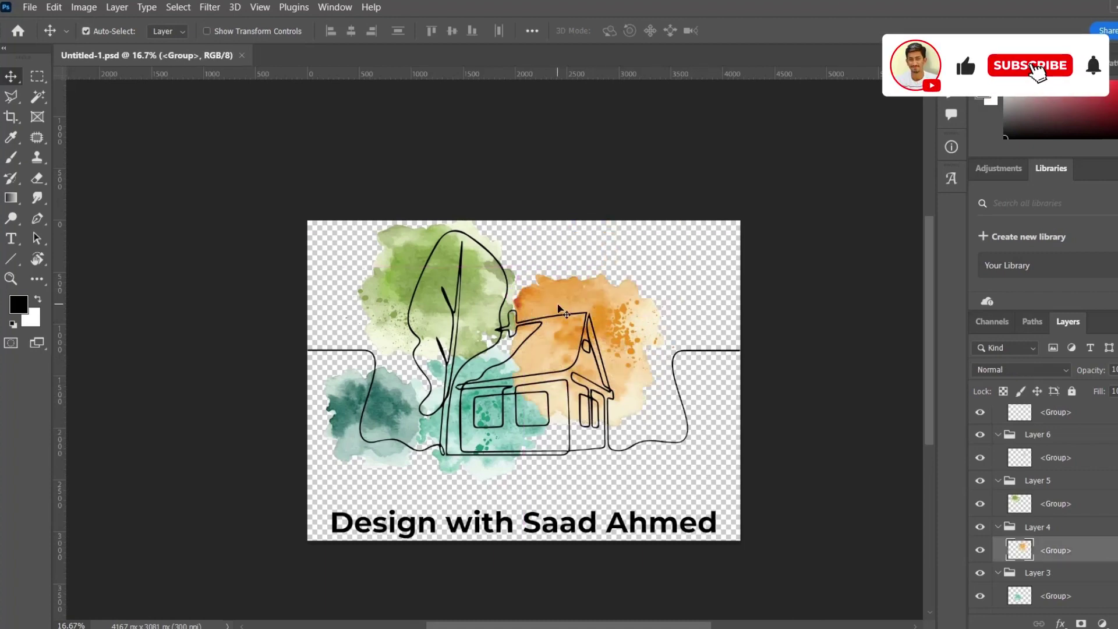
{"action": "key", "text": "ctrl+z"}
{"action": "left_click_drag", "start_coordinate": [493, 370], "coordinate": [437, 425]}
{"action": "key", "text": "ctrl+z"}
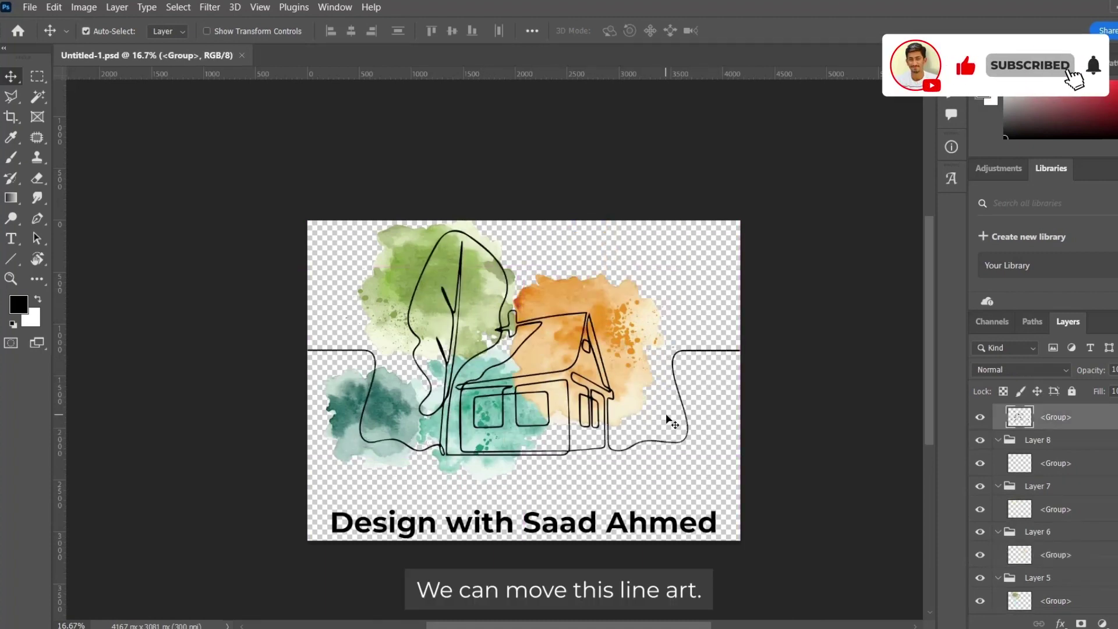
{"action": "left_click_drag", "start_coordinate": [680, 535], "coordinate": [662, 521]}
- Retype the caption as just the designer's full name and commit it
{"action": "double_click", "coordinate": [606, 511]}
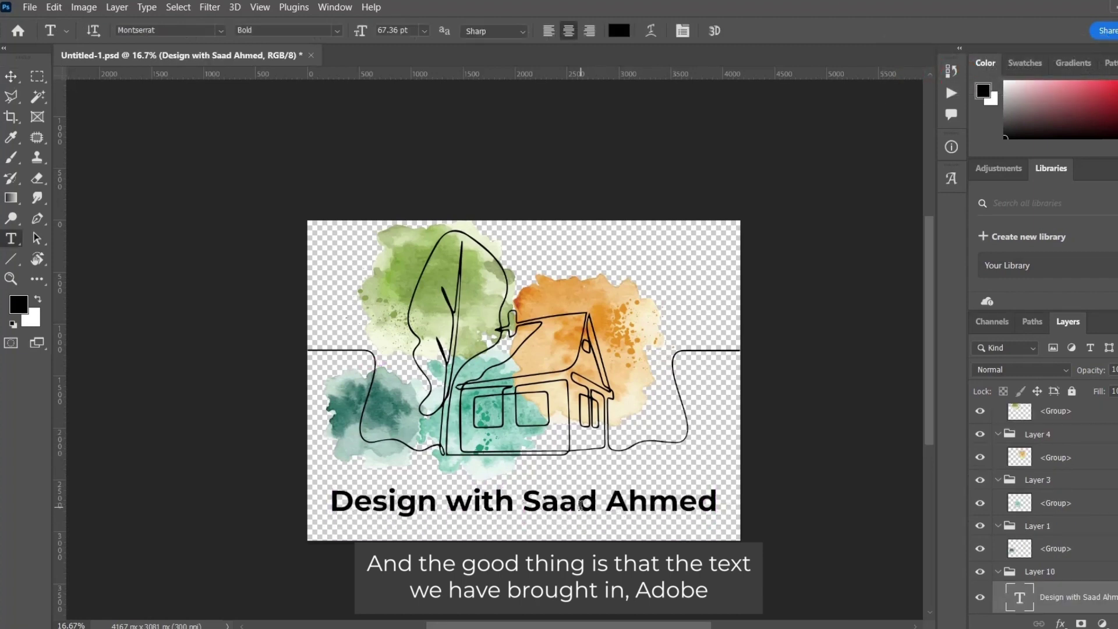
{"action": "type", "text": "Saad Ahmed"}
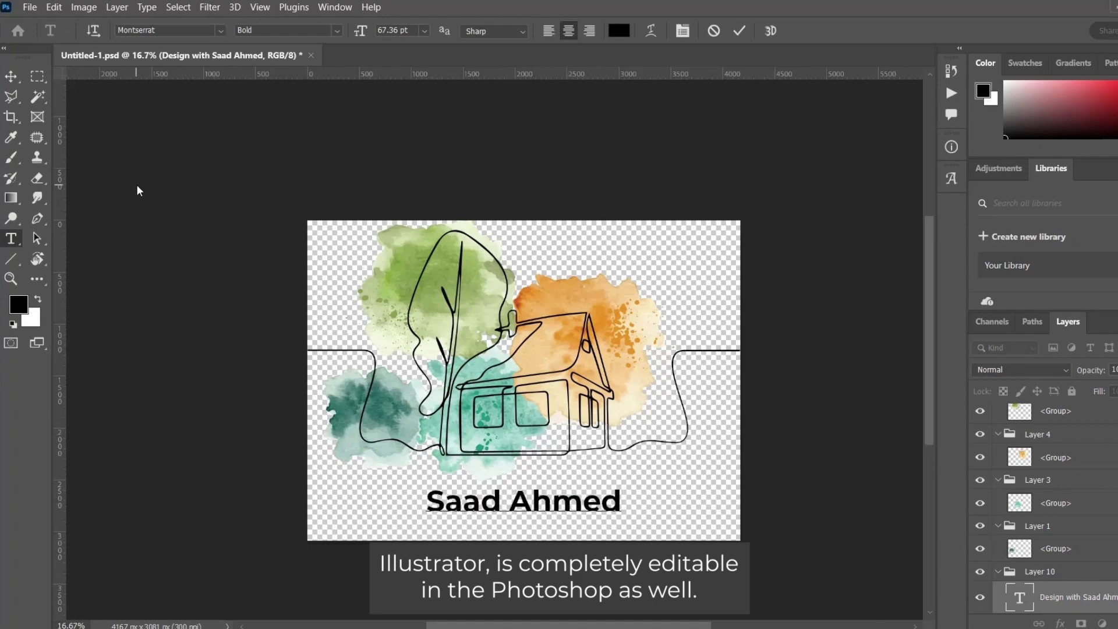
{"action": "left_click", "coordinate": [11, 76]}
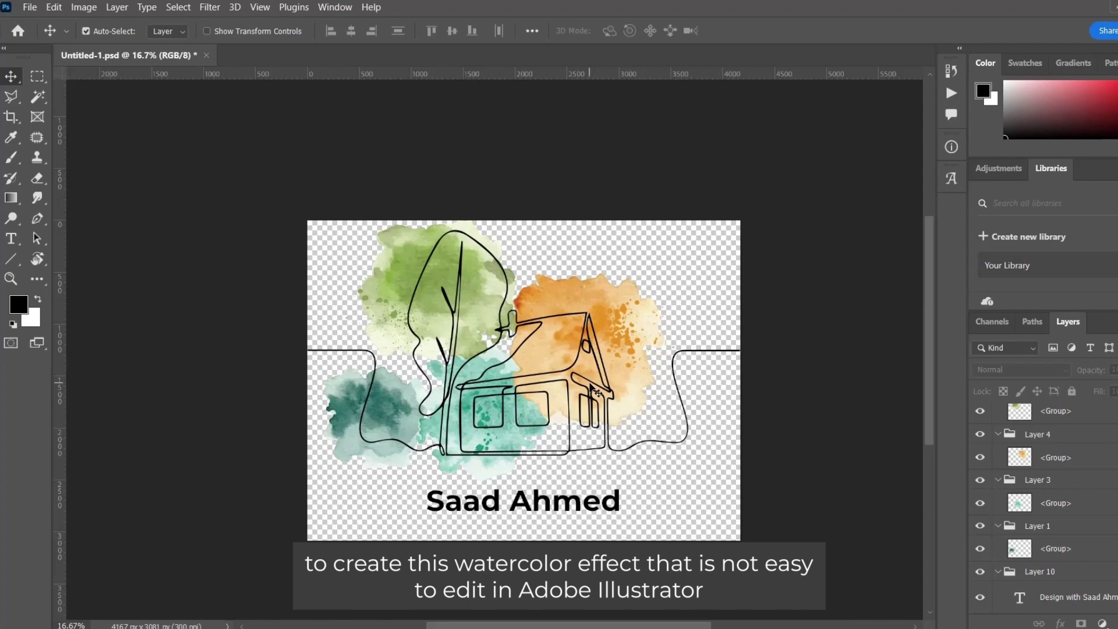
{"action": "scroll", "coordinate": [595, 394], "scroll_direction": "up", "scroll_amount": 1}
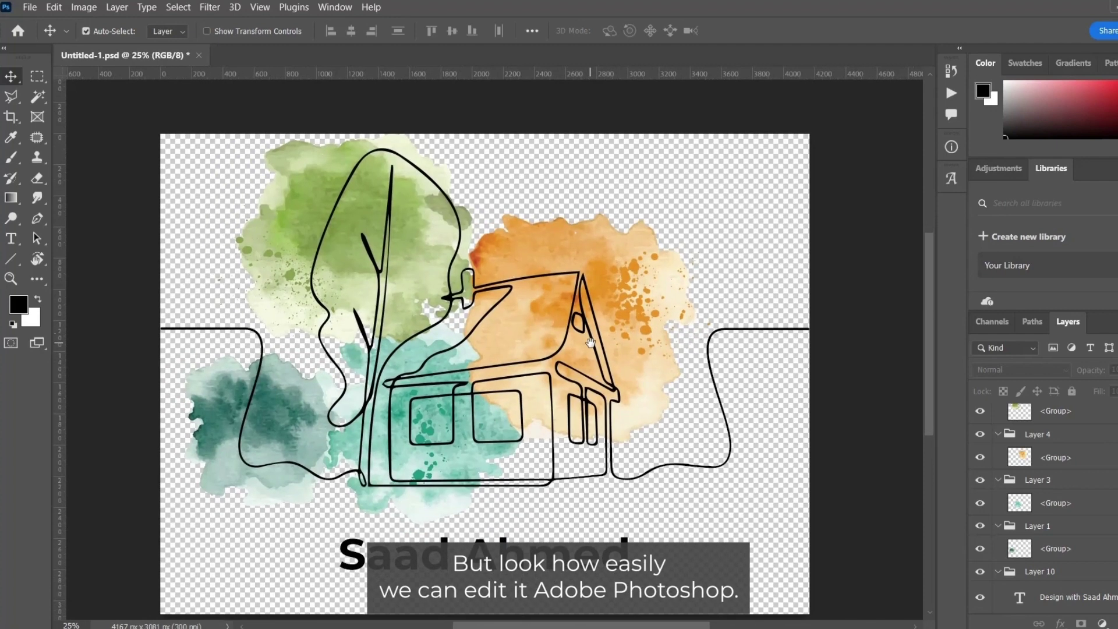
- Colorize the orange blob with Hue/Saturation at hue 189 and saturation 38
{"action": "left_click", "coordinate": [556, 253]}
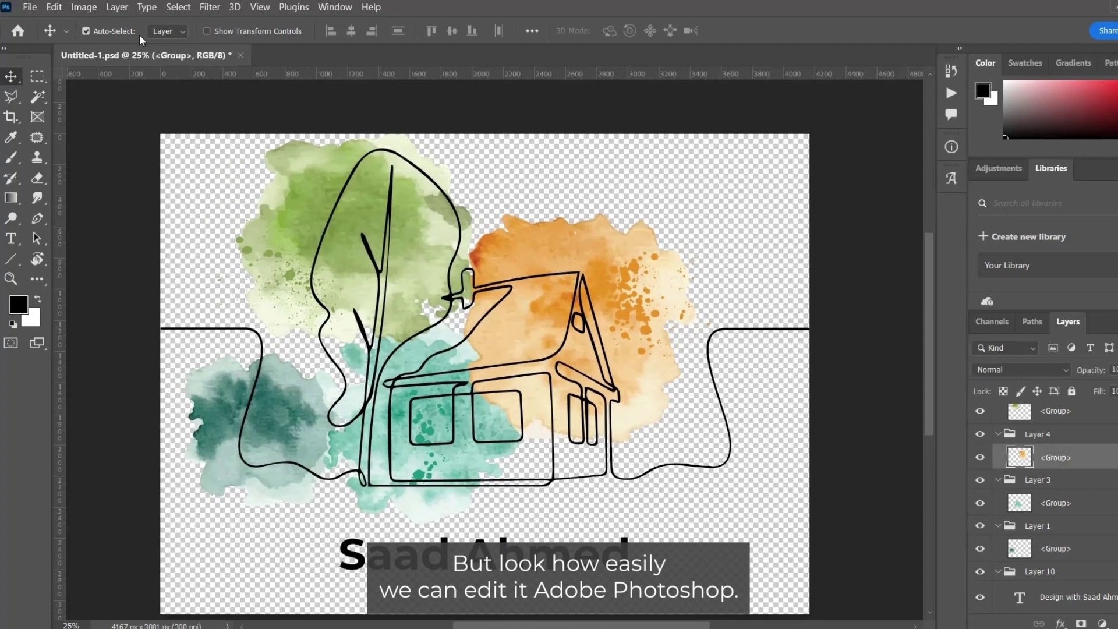
{"action": "left_click", "coordinate": [84, 7]}
{"action": "mouse_move", "coordinate": [108, 44]}
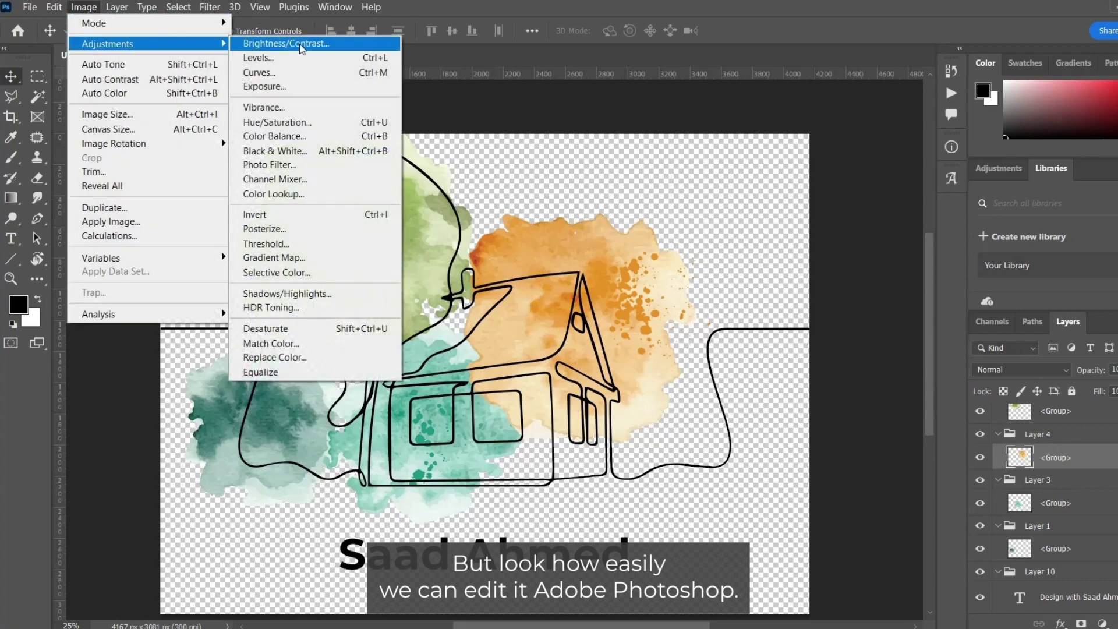
{"action": "left_click", "coordinate": [315, 128]}
{"action": "left_click", "coordinate": [1076, 406]}
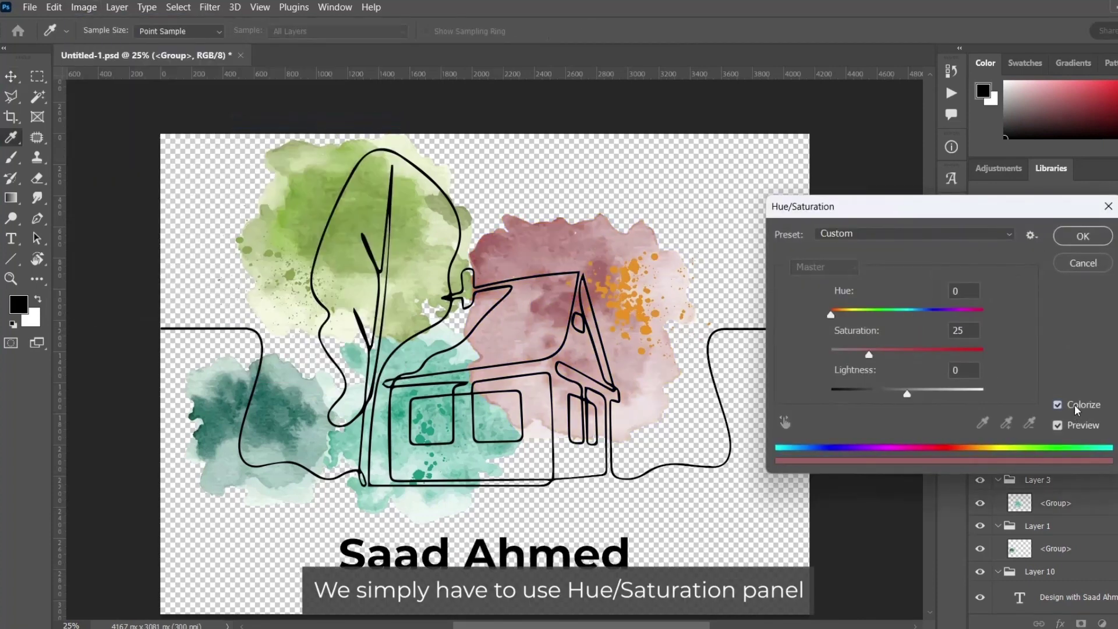
{"action": "left_click_drag", "start_coordinate": [872, 357], "coordinate": [889, 357]}
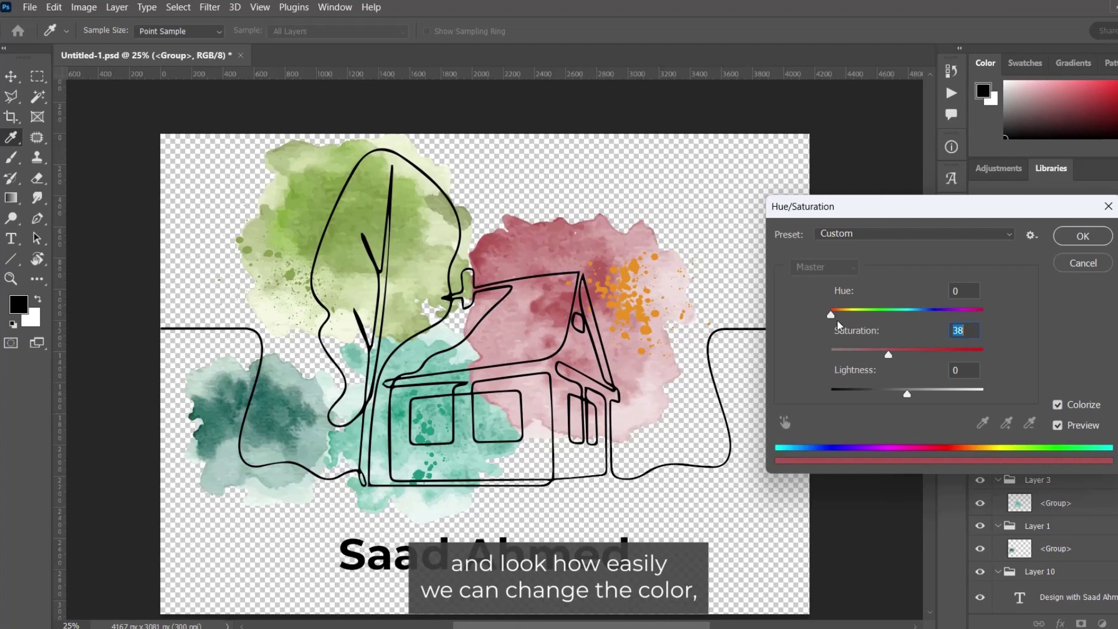
{"action": "left_click_drag", "start_coordinate": [831, 316], "coordinate": [914, 324]}
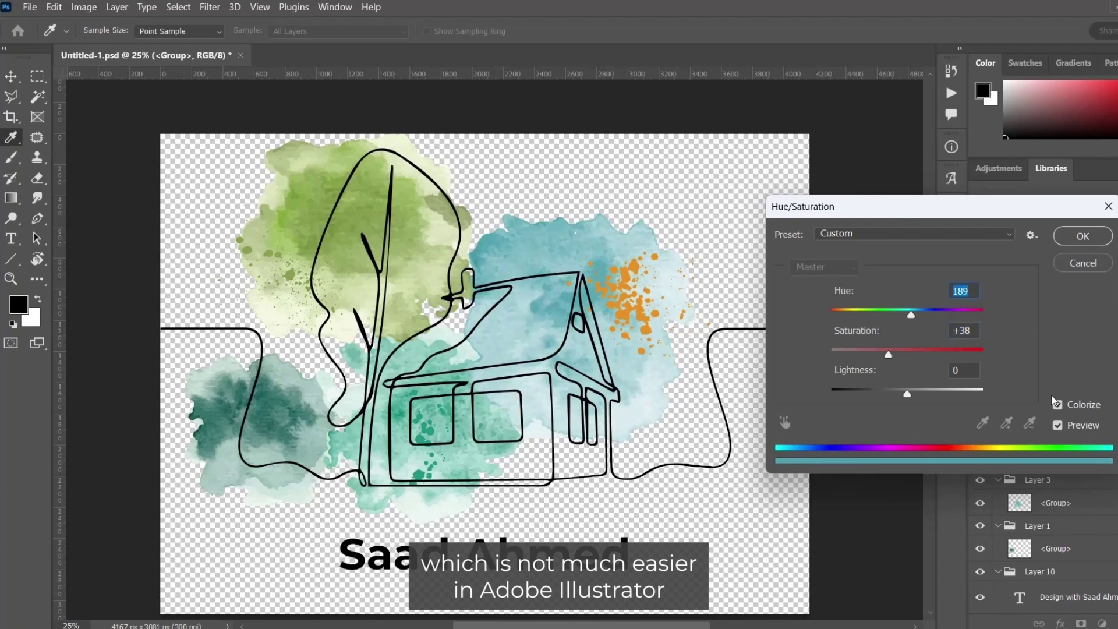
{"action": "left_click", "coordinate": [1083, 236]}
- Try a Hue/Saturation shift on the orange splatter, cancel it, and zoom out
{"action": "key", "text": "v"}
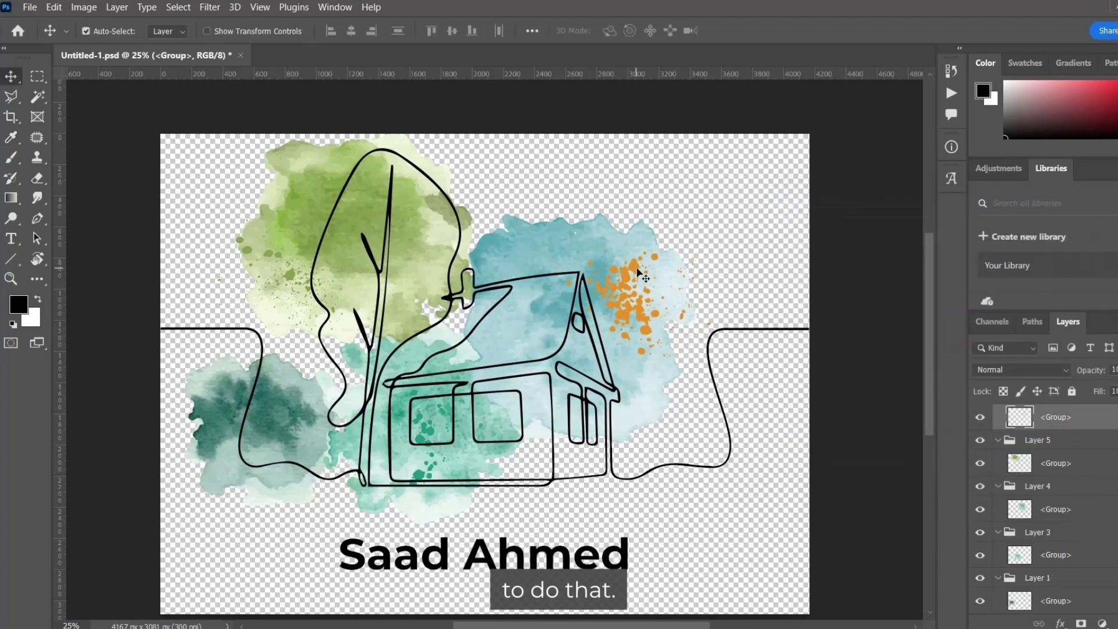
{"action": "key", "text": "ctrl+u"}
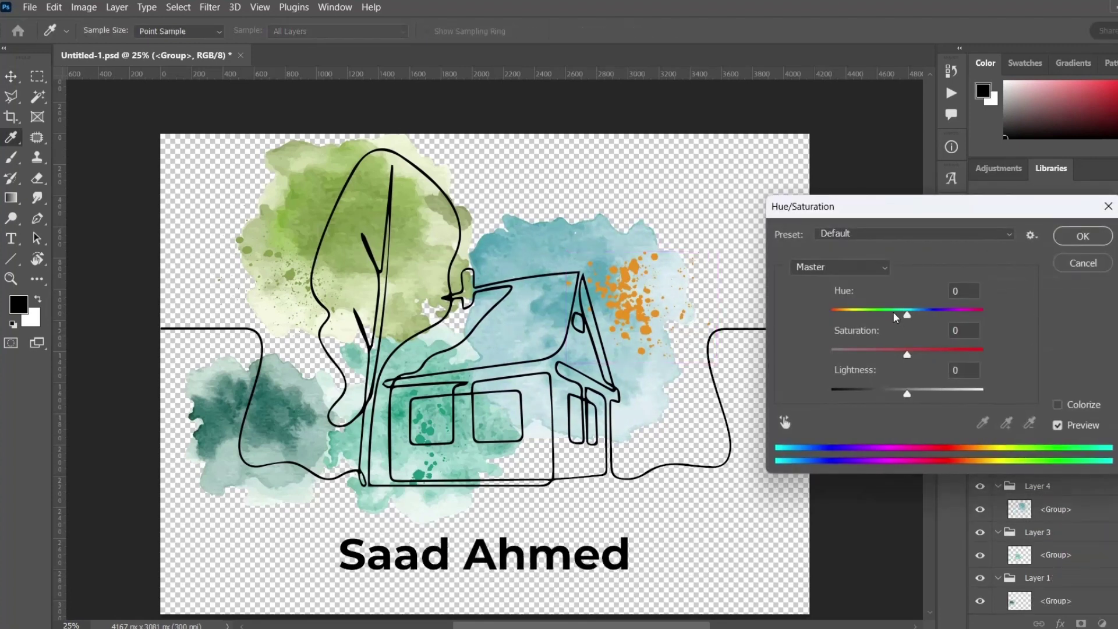
{"action": "mouse_move", "coordinate": [907, 315]}
{"action": "left_mouse_down"}
{"action": "mouse_move", "coordinate": [931, 315]}
{"action": "mouse_move", "coordinate": [895, 315]}
{"action": "mouse_move", "coordinate": [896, 327]}
{"action": "left_mouse_up"}
{"action": "left_click", "coordinate": [1075, 264]}
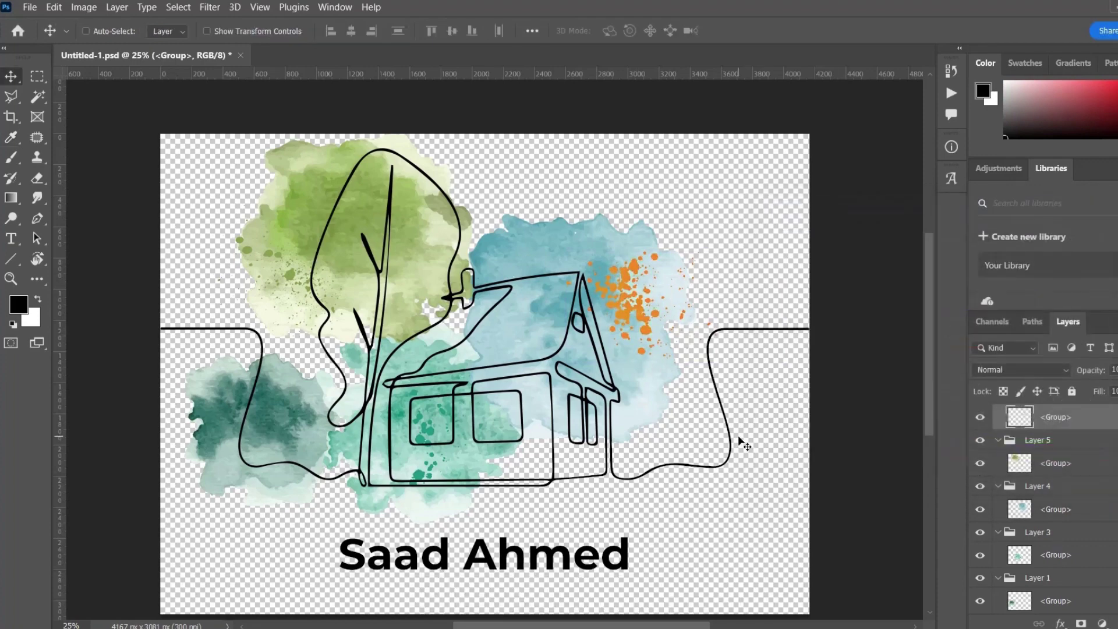
{"action": "key", "text": "ctrl+minus"}
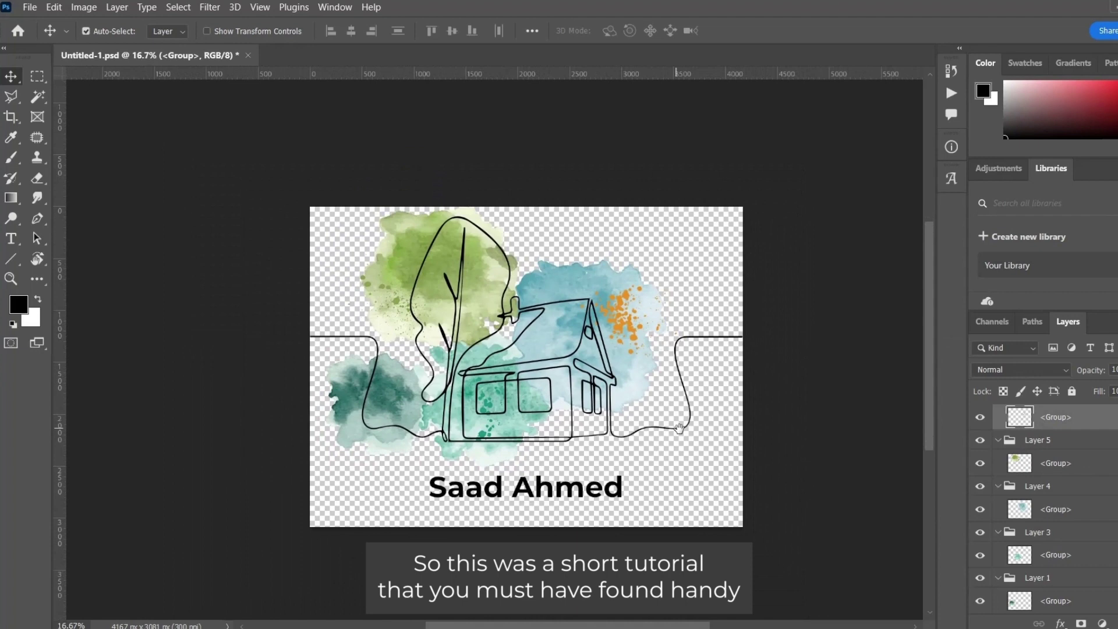